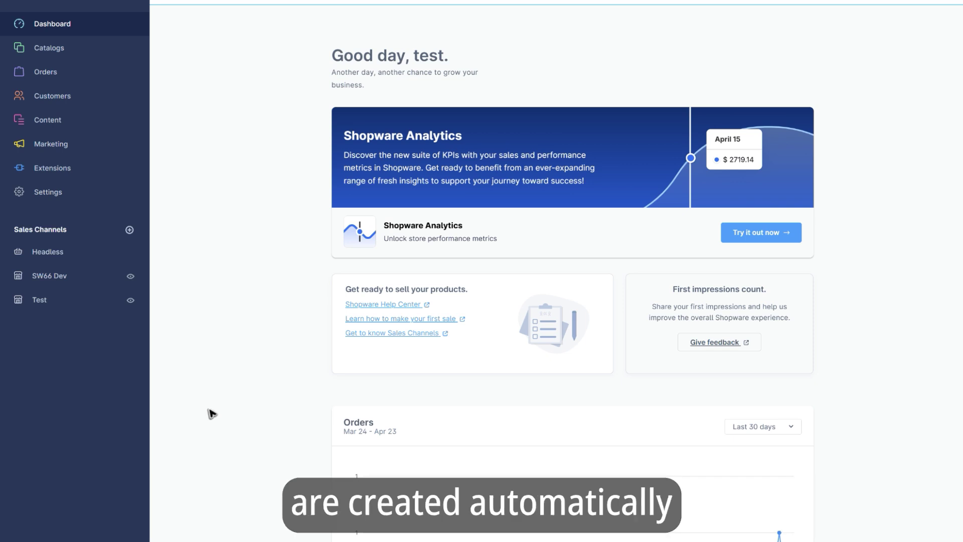
Create a new dynamic product group in the catalog and name it Klaviyo
{"action": "mouse_move", "coordinate": [58, 54]}
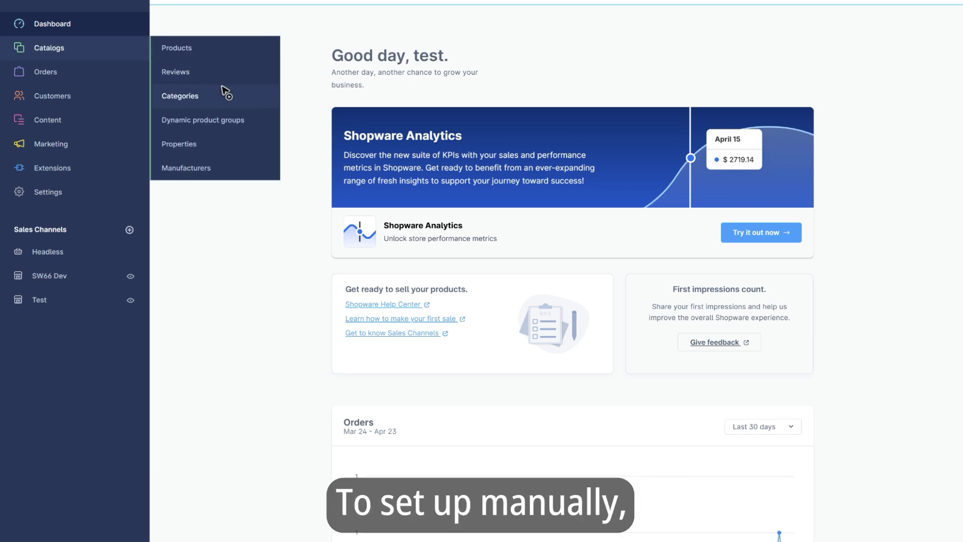
{"action": "left_click", "coordinate": [195, 121]}
{"action": "left_click", "coordinate": [760, 80]}
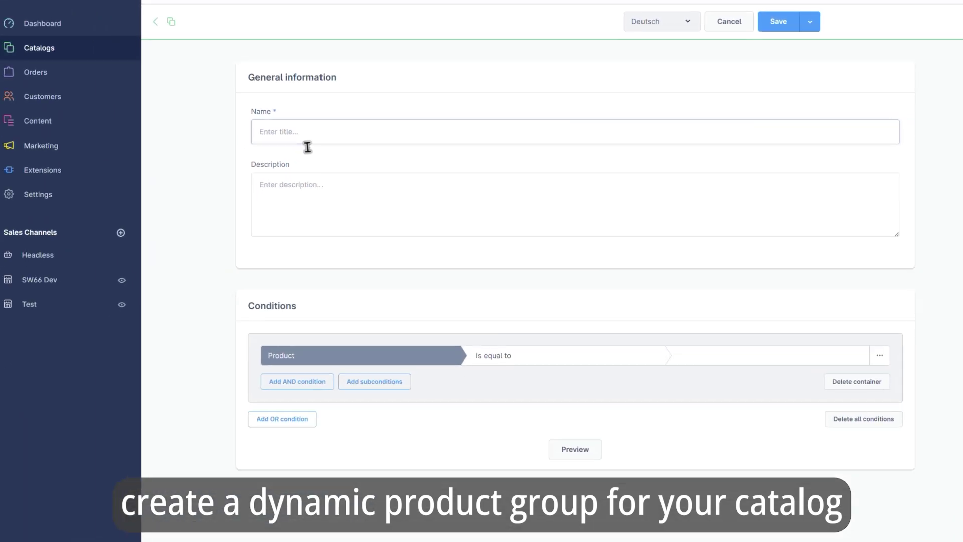
{"action": "type", "text": "Klaviyo"}
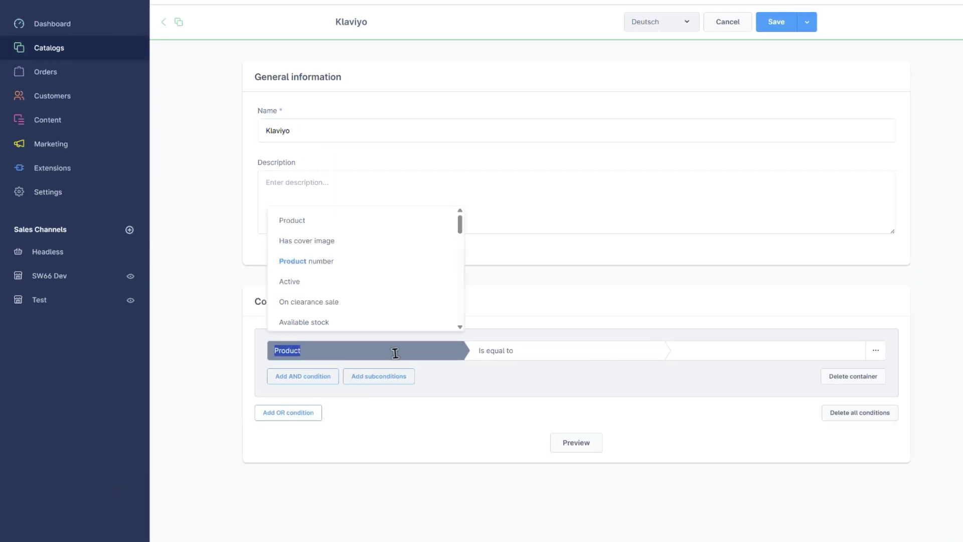
Set the product group's condition to Active with the value Yes and save the group
{"action": "left_click", "coordinate": [307, 285]}
{"action": "left_click", "coordinate": [620, 353]}
{"action": "left_click", "coordinate": [630, 299]}
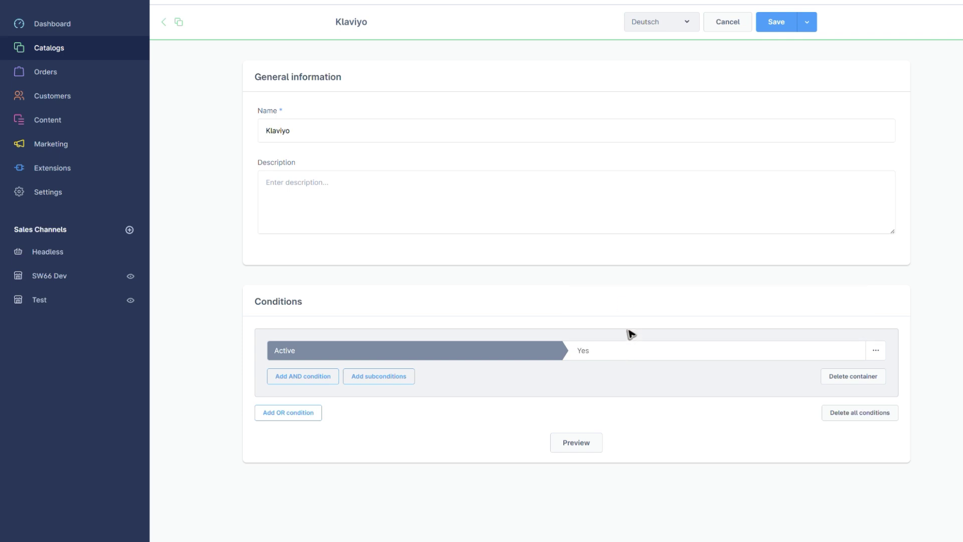
{"action": "left_click", "coordinate": [777, 23]}
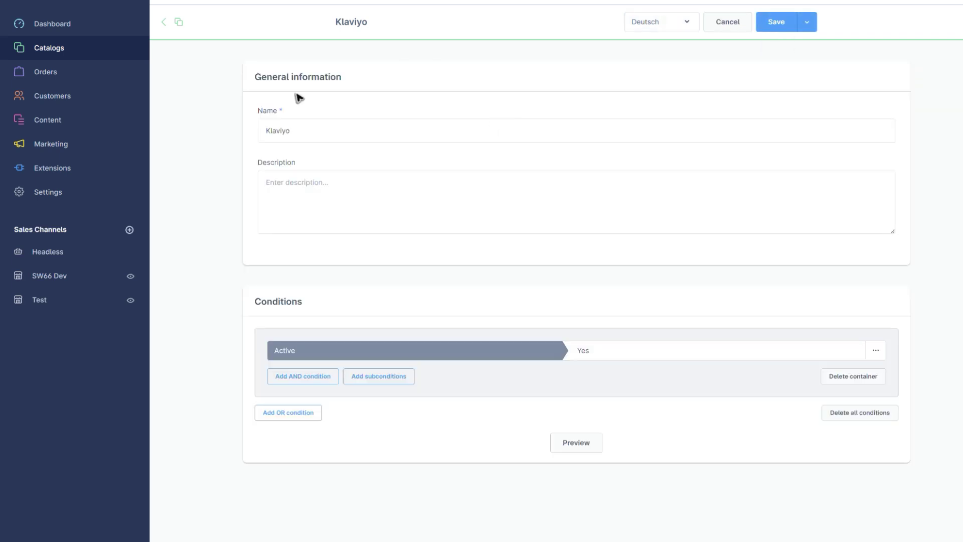
{"action": "left_click", "coordinate": [129, 229]}
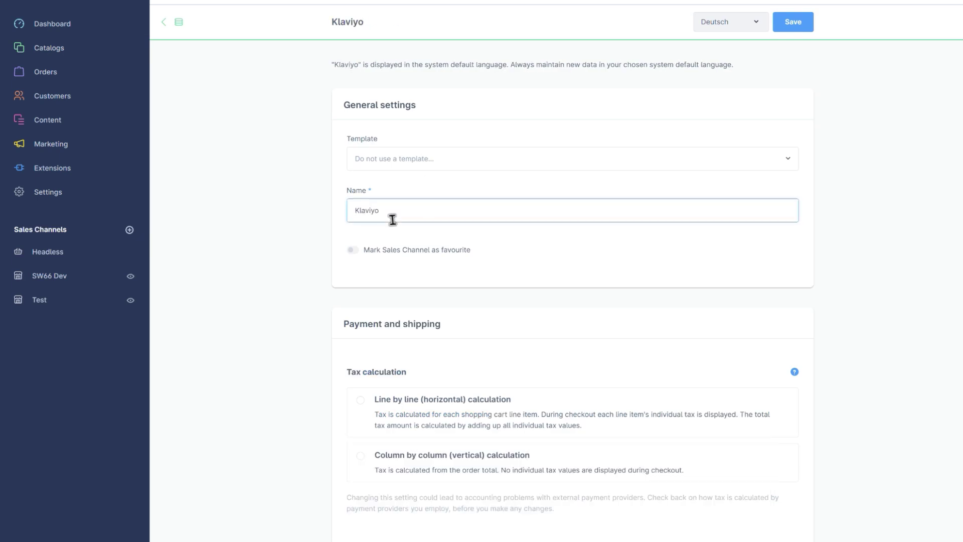
{"action": "scroll", "coordinate": [414, 298], "scroll_direction": "down", "scroll_amount": 2}
{"action": "scroll", "coordinate": [414, 311], "scroll_direction": "down", "scroll_amount": 5}
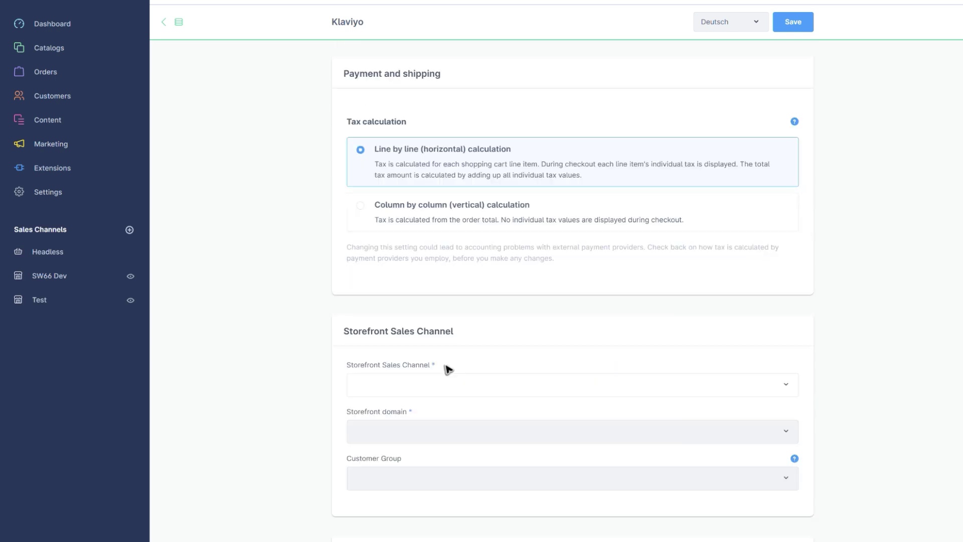
{"action": "left_click", "coordinate": [406, 291]}
{"action": "left_click", "coordinate": [400, 312]}
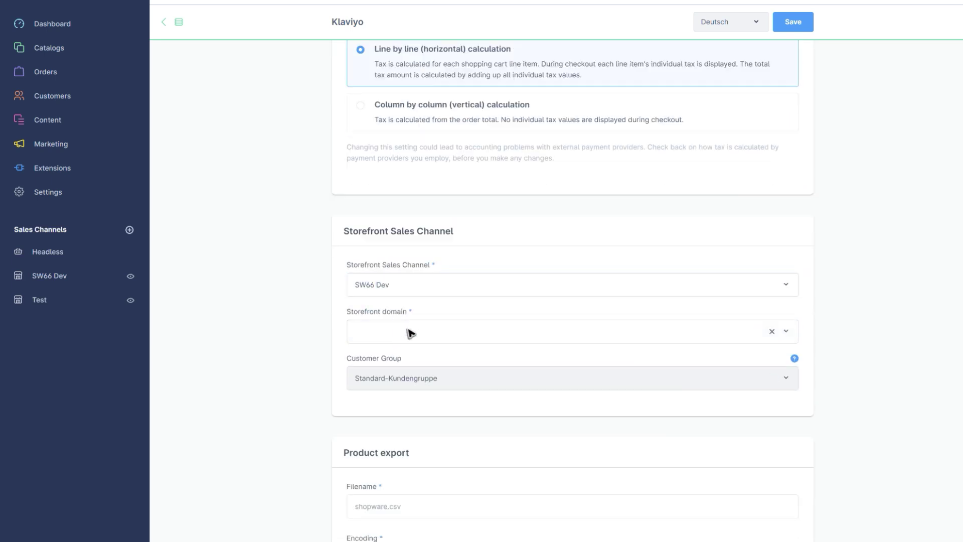
{"action": "left_click", "coordinate": [398, 333]}
{"action": "left_click", "coordinate": [401, 305]}
Configure the product export with filename klaviyo.xml, UTF-8 encoding, XML file format and variants exported as discrete products
{"action": "scroll", "coordinate": [302, 371], "scroll_direction": "down", "scroll_amount": 6}
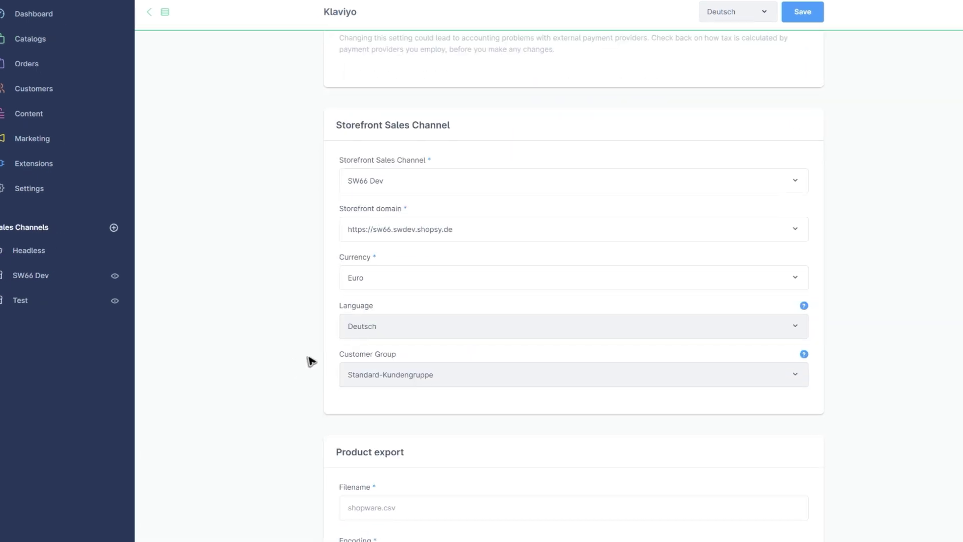
{"action": "left_click", "coordinate": [412, 302]}
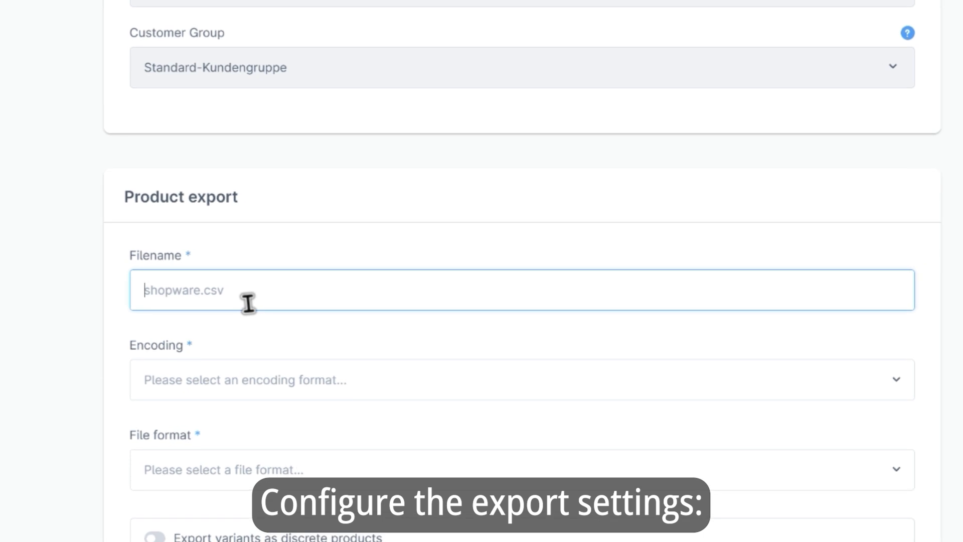
{"action": "type", "text": "klaviyo.xml"}
{"action": "scroll", "coordinate": [245, 326], "scroll_direction": "down", "scroll_amount": 2}
{"action": "key", "text": "Tab"}
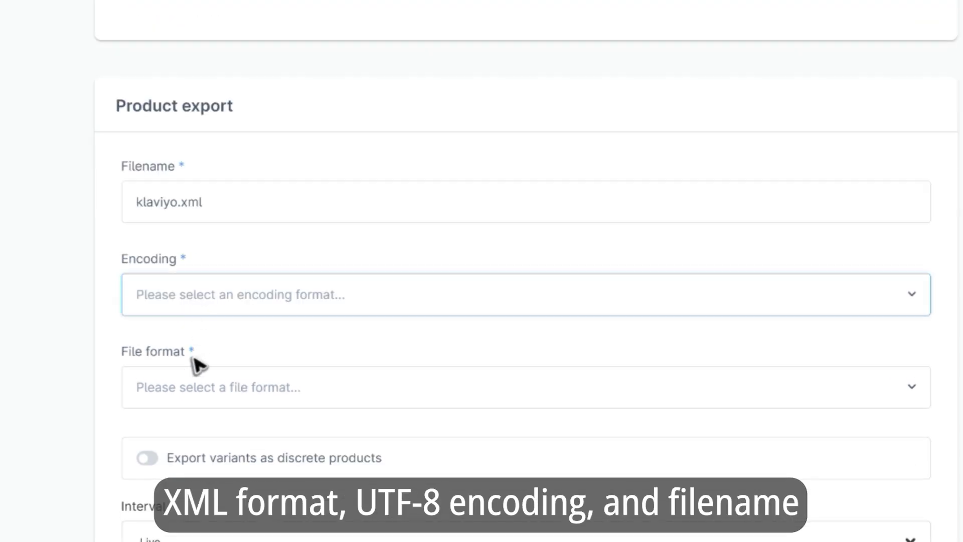
{"action": "key", "text": "Tab"}
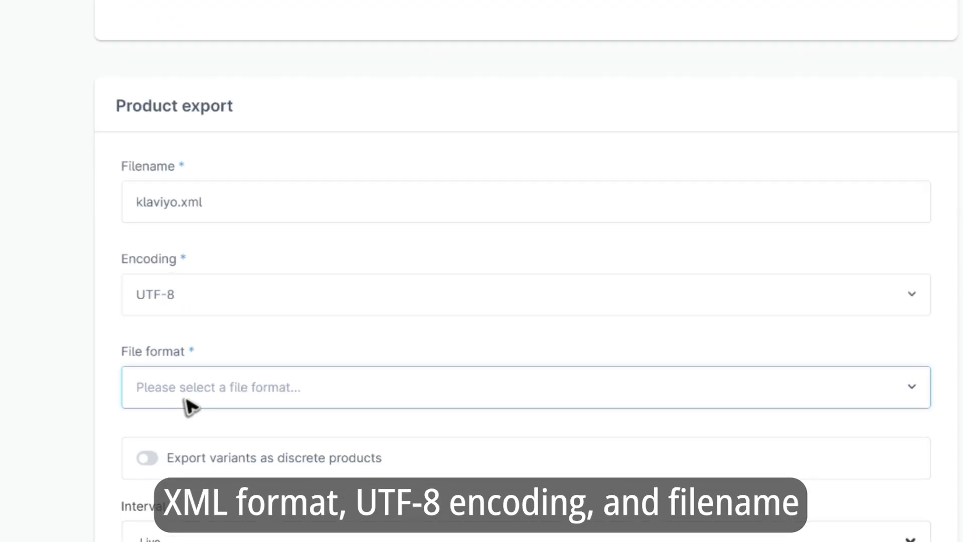
{"action": "left_click", "coordinate": [171, 469]}
Assign a dynamic product group to the product export and save the sales channel
{"action": "scroll", "coordinate": [80, 447], "scroll_direction": "down", "scroll_amount": 6}
{"action": "left_click", "coordinate": [293, 386]}
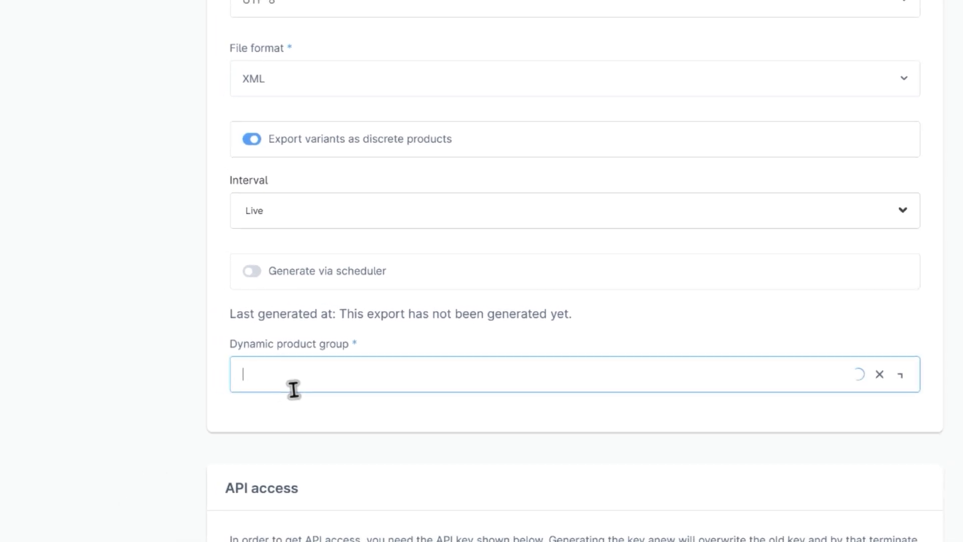
{"action": "left_click", "coordinate": [351, 332]}
{"action": "scroll", "coordinate": [333, 391], "scroll_direction": "down", "scroll_amount": 5}
{"action": "scroll", "coordinate": [414, 381], "scroll_direction": "down", "scroll_amount": 1}
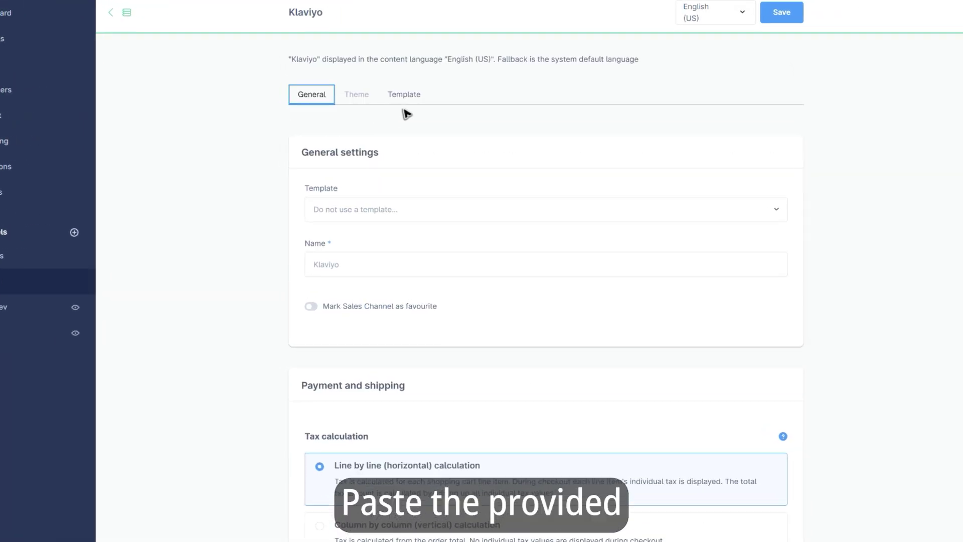
Fill the Klaviyo channel's export template with the XML header row and product row of the Klaviyo product feed
{"action": "left_click", "coordinate": [404, 96]}
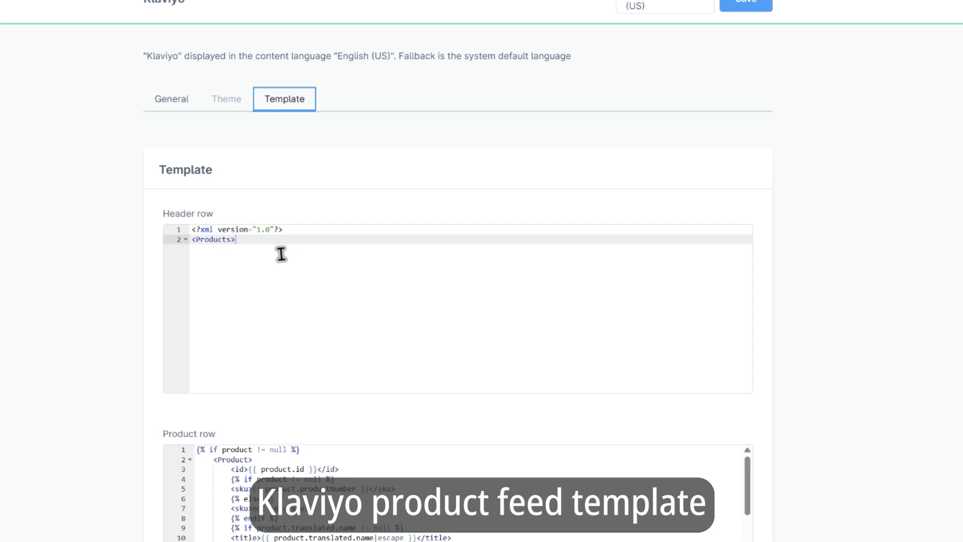
{"action": "scroll", "coordinate": [262, 324], "scroll_direction": "down", "scroll_amount": 3}
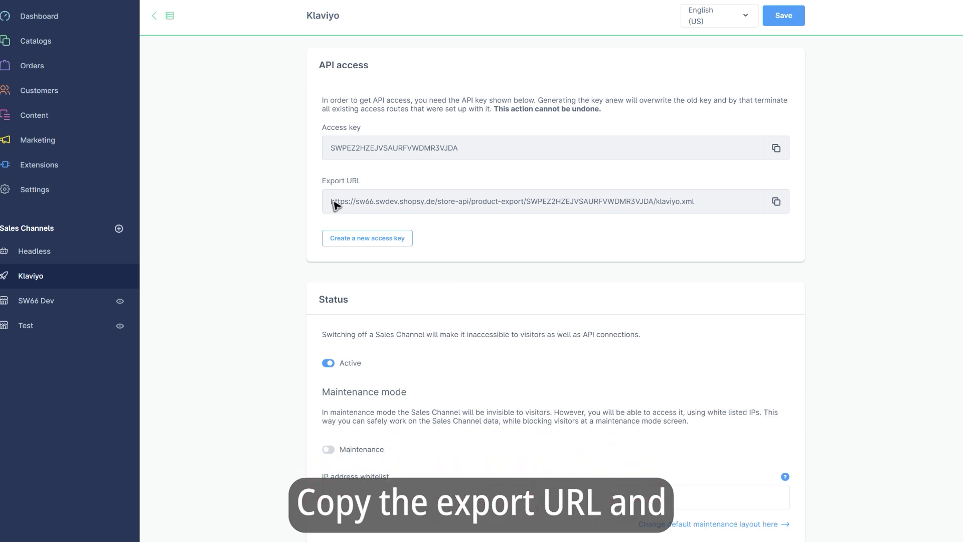
Copy the channel's export URL, switch to Klaviyo and define a feed source named Shopware 6.6 with that URL
{"action": "left_click_drag", "start_coordinate": [683, 214], "coordinate": [710, 229]}
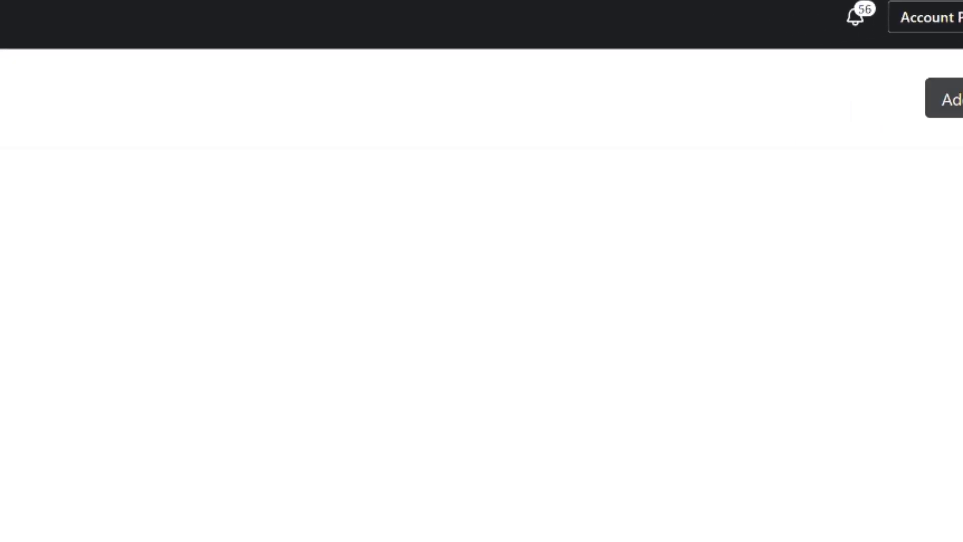
{"action": "left_click", "coordinate": [929, 121]}
{"action": "left_click", "coordinate": [326, 240]}
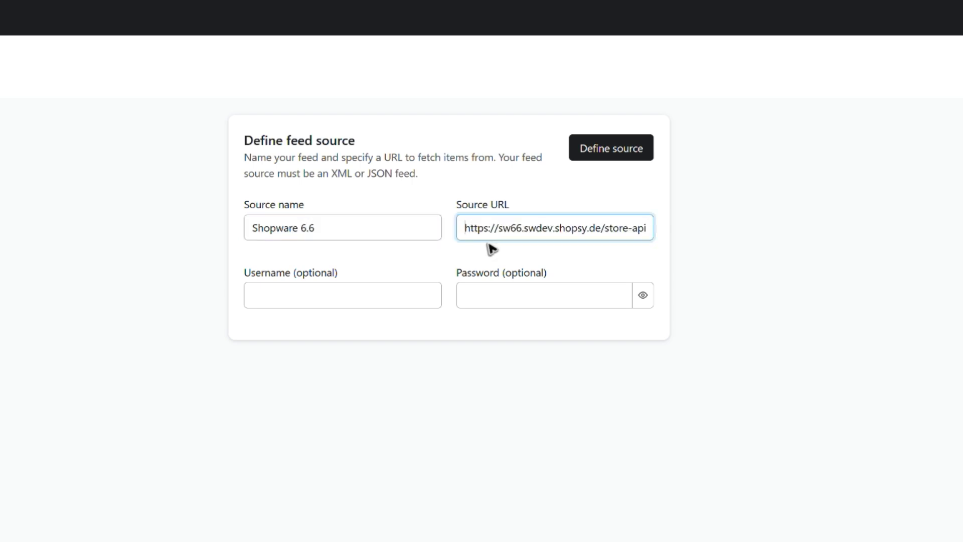
{"action": "left_click", "coordinate": [630, 158]}
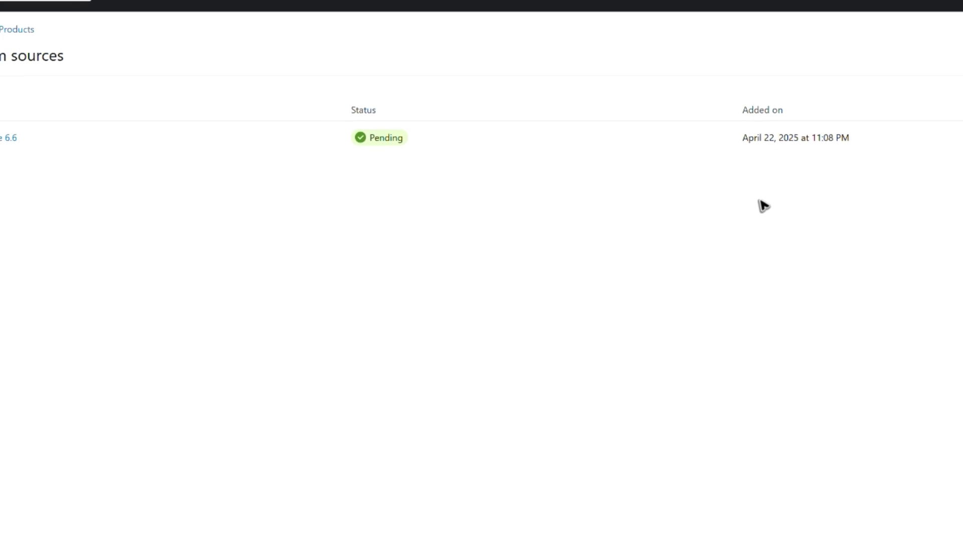
Open the Shopware 6.6 feed source, check its field mapping and complete the feed setup
{"action": "left_click", "coordinate": [44, 138]}
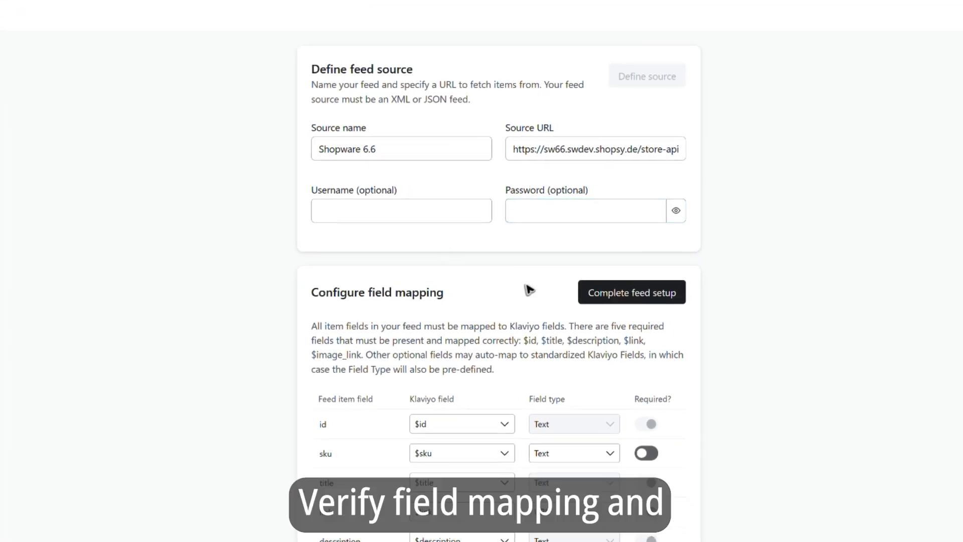
{"action": "scroll", "coordinate": [505, 279], "scroll_direction": "down", "scroll_amount": 2}
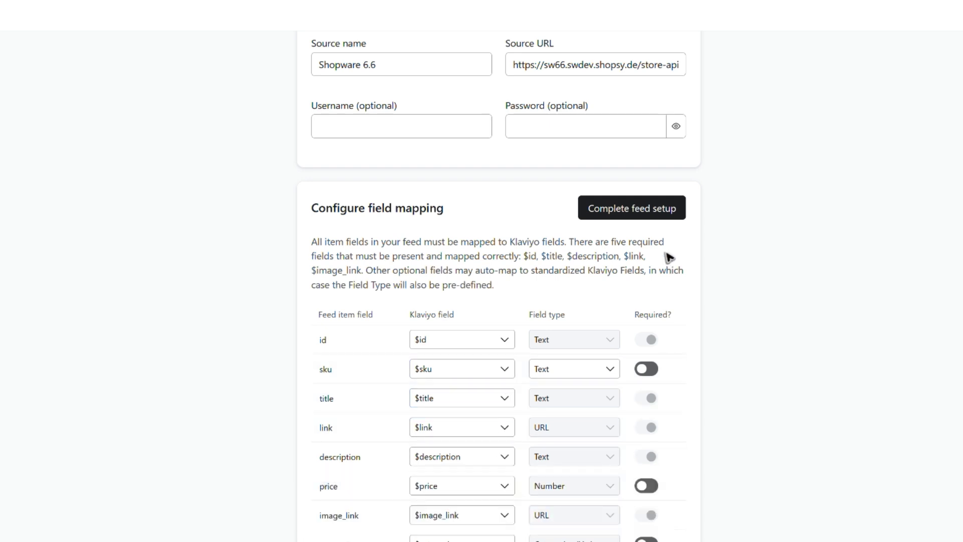
{"action": "left_click", "coordinate": [639, 212]}
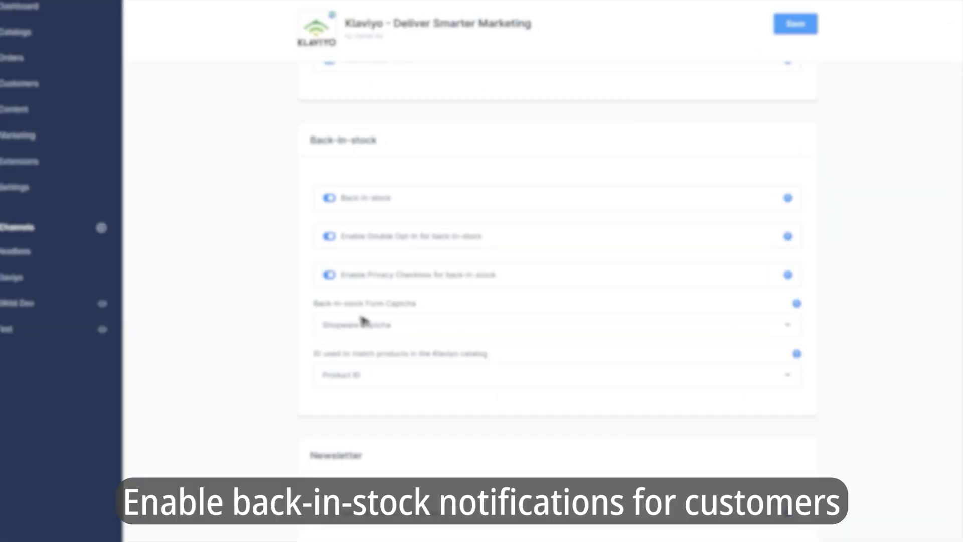
Switch to the Klaviyo extension settings in Shopware and set the back-in-stock form captcha to Shopware Captcha
{"action": "left_click", "coordinate": [305, 318]}
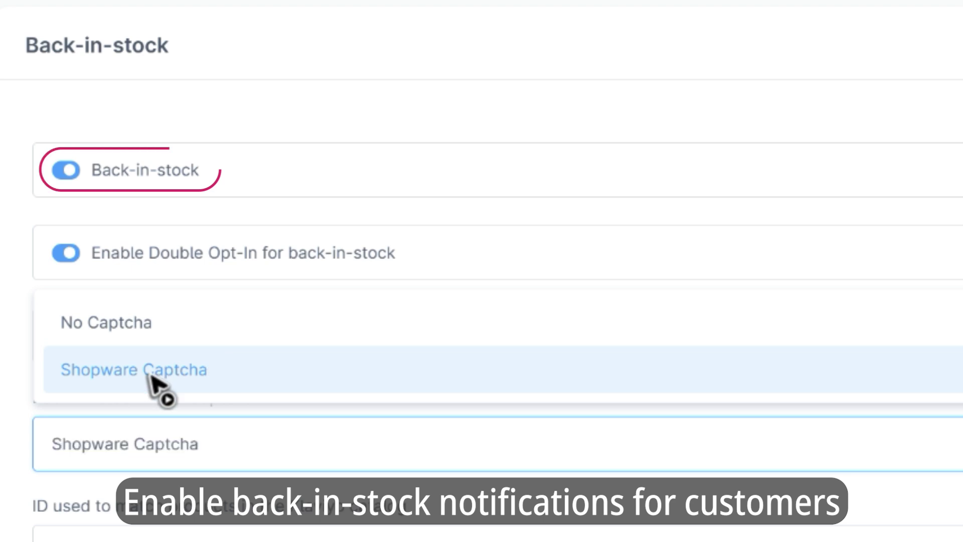
{"action": "left_click", "coordinate": [150, 375]}
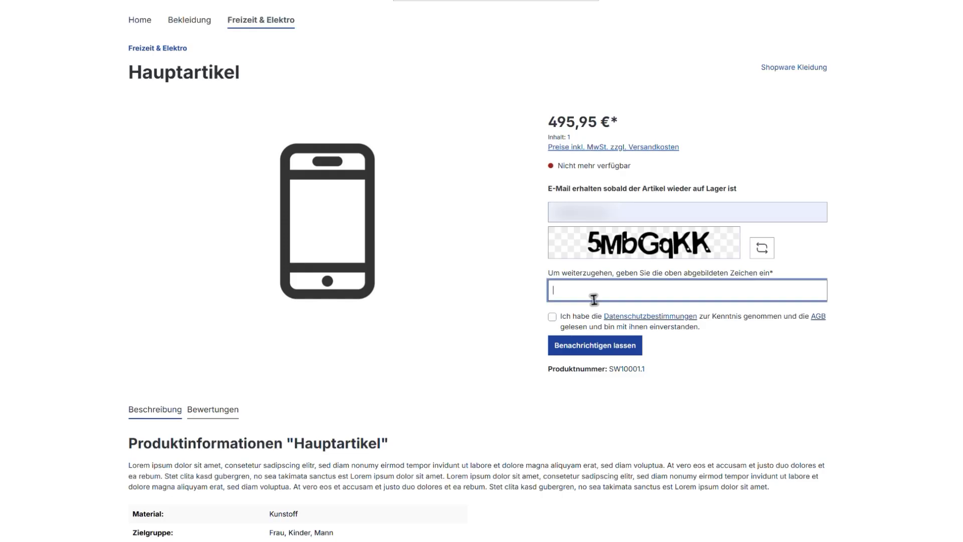
Enter the displayed captcha characters in the back-in-stock notification form on the Hauptartikel product page
{"action": "type", "text": "5Mb"}
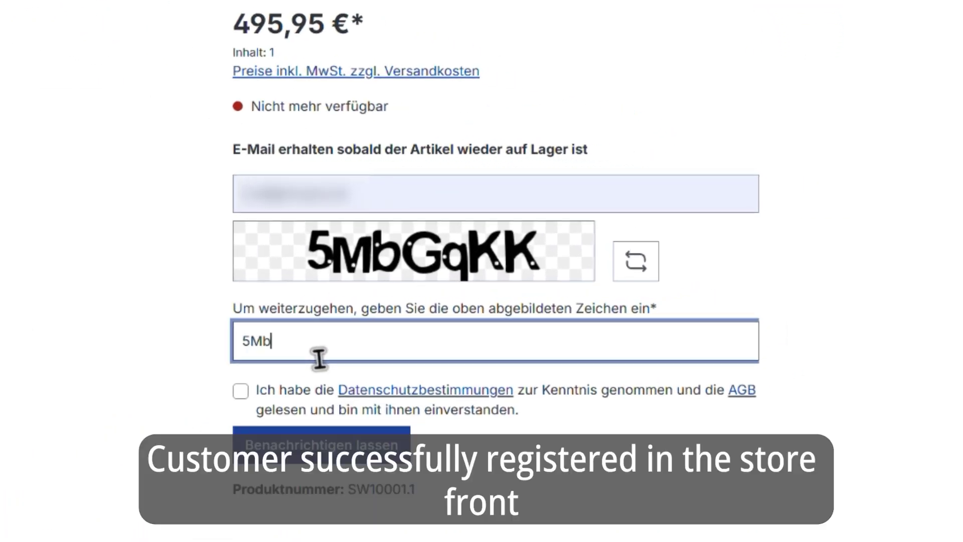
{"action": "type", "text": "GQ"}
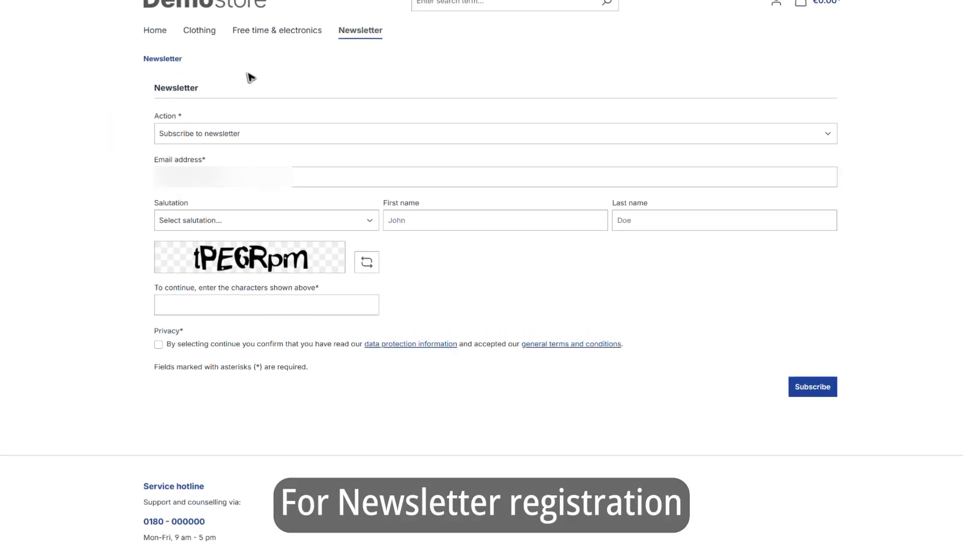
Fill in the newsletter subscription form with the customer's email address and the captcha characters, and accept the privacy terms
{"action": "left_click", "coordinate": [132, 197]}
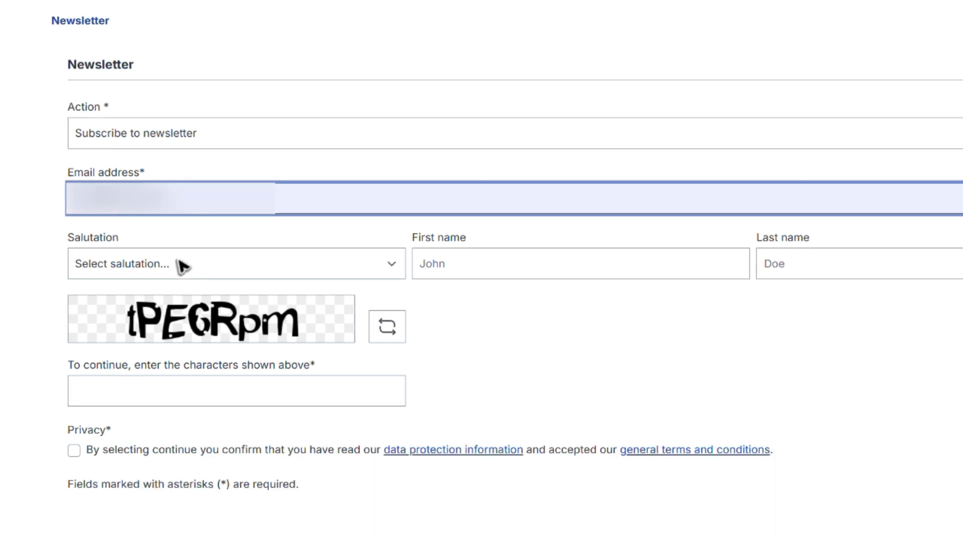
{"action": "left_click", "coordinate": [150, 394]}
{"action": "type", "text": "tPE"}
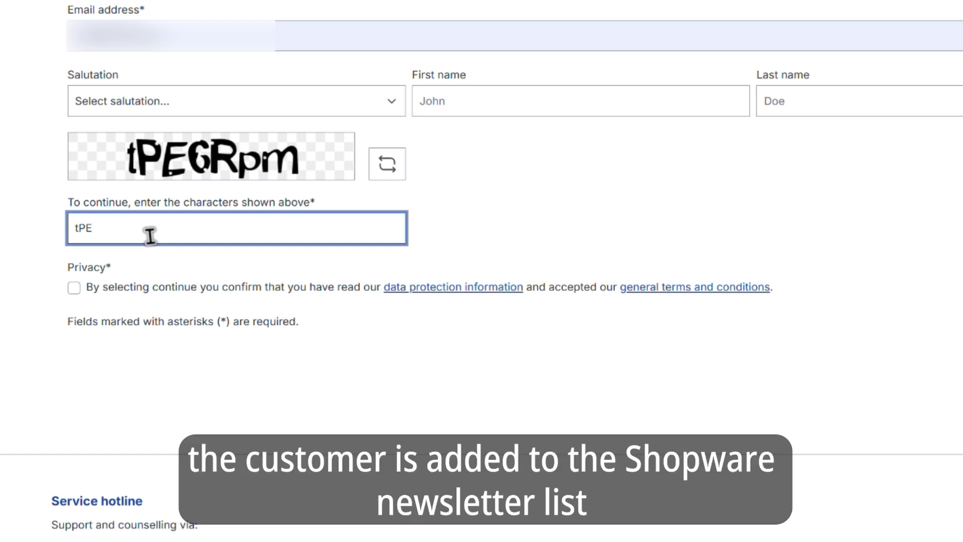
{"action": "type", "text": "6Rpm"}
{"action": "left_click", "coordinate": [74, 287]}
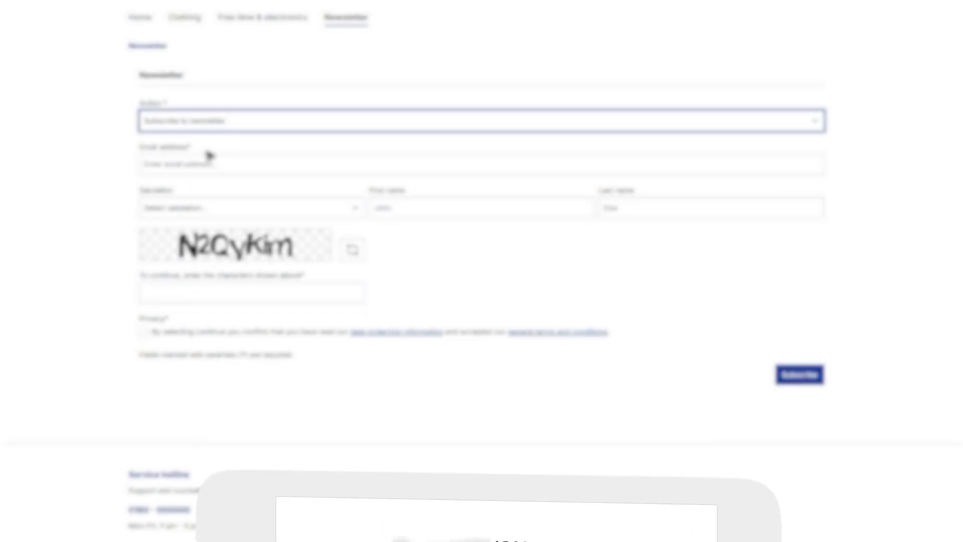
Submit an unsubscribe request on the newsletter form with the customer's email address, captcha characters and privacy consent
{"action": "key", "text": "Down"}
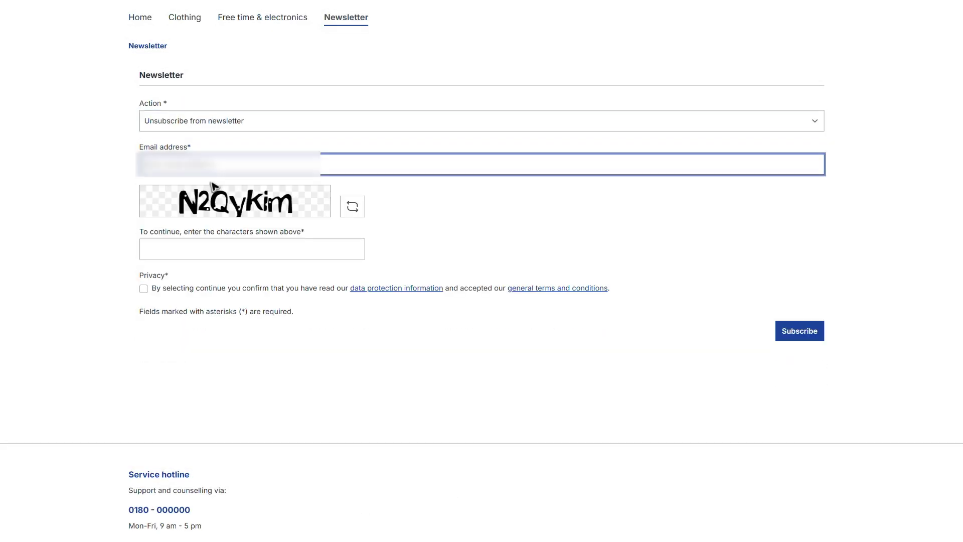
{"action": "key", "text": "Tab"}
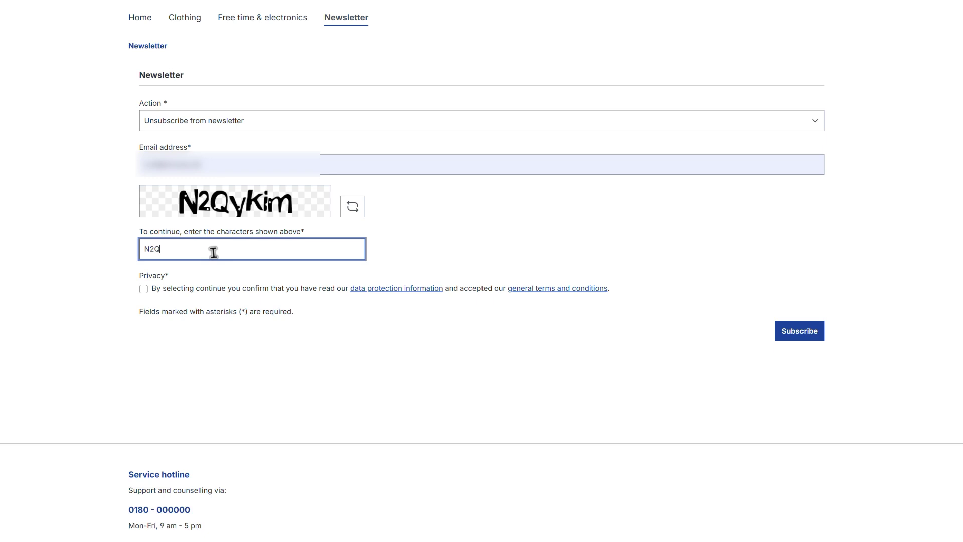
{"action": "left_click", "coordinate": [213, 252]}
{"action": "type", "text": "N2Qykim"}
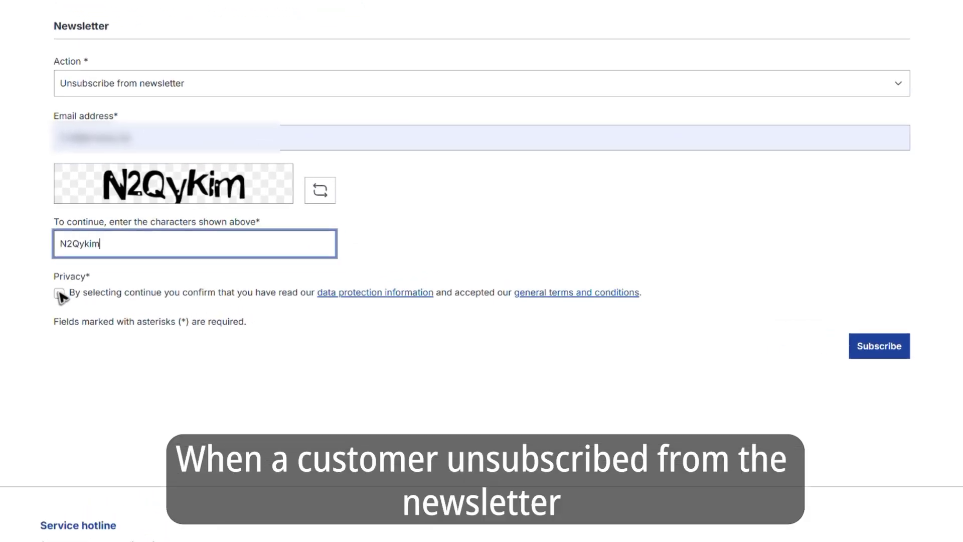
{"action": "left_click", "coordinate": [59, 294]}
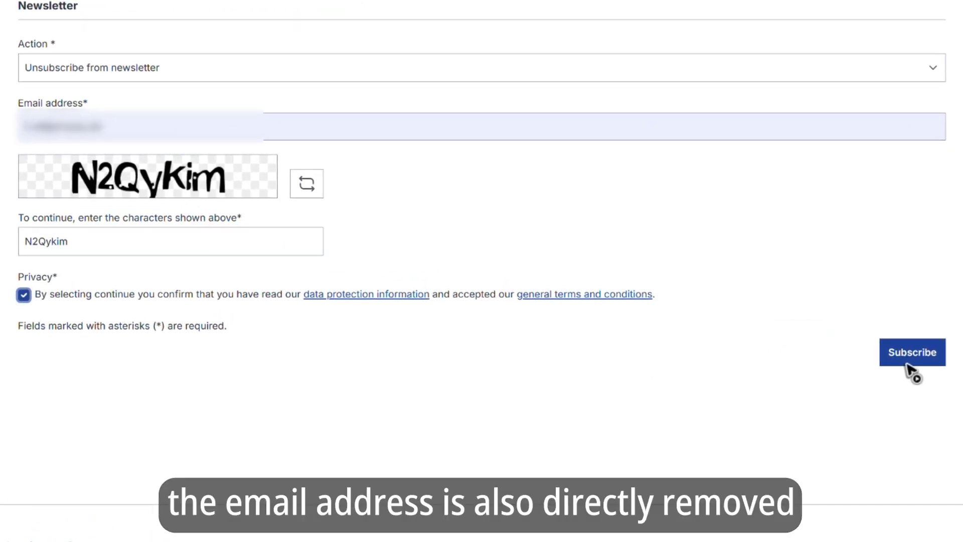
{"action": "left_click", "coordinate": [912, 352]}
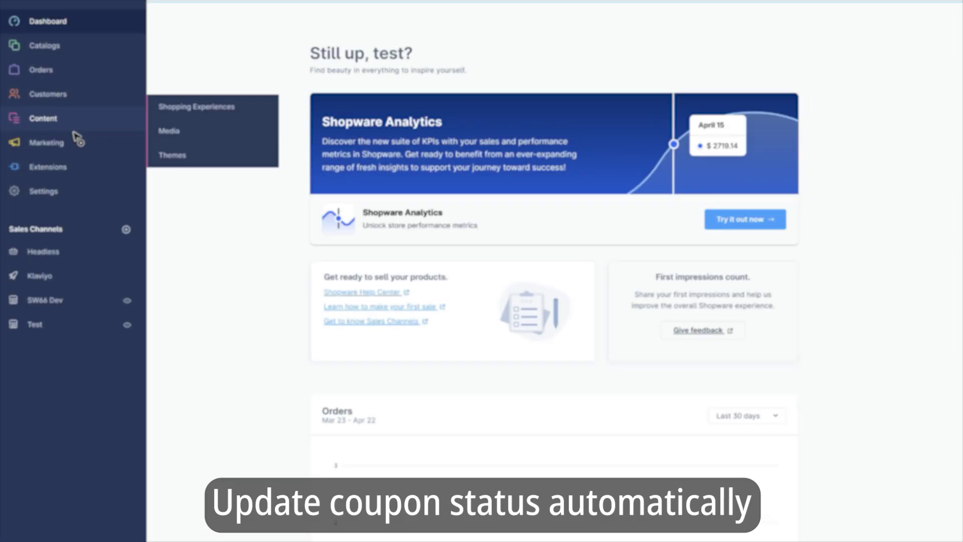
Open Coupon 1 from the Shopware promotions and transfer it to Klaviyo
{"action": "mouse_move", "coordinate": [51, 147]}
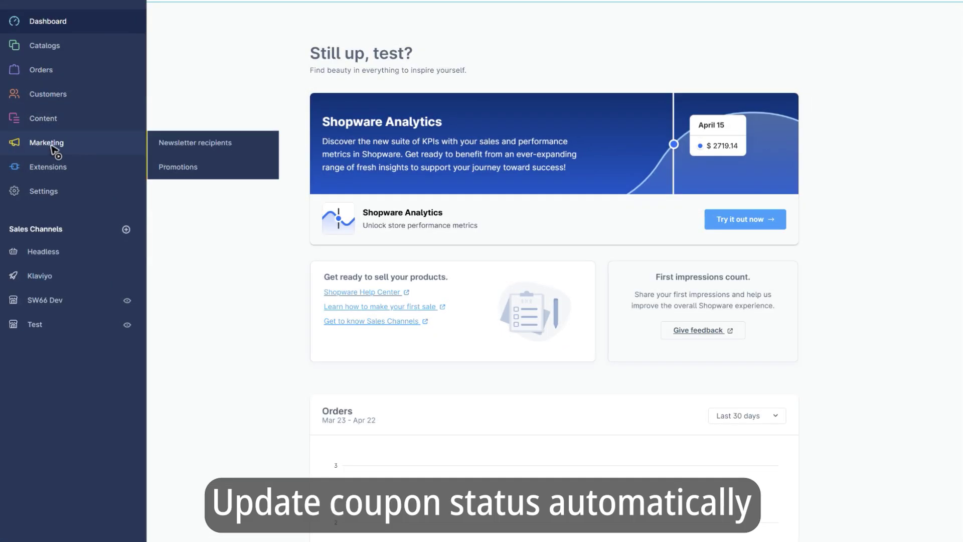
{"action": "left_click", "coordinate": [178, 173]}
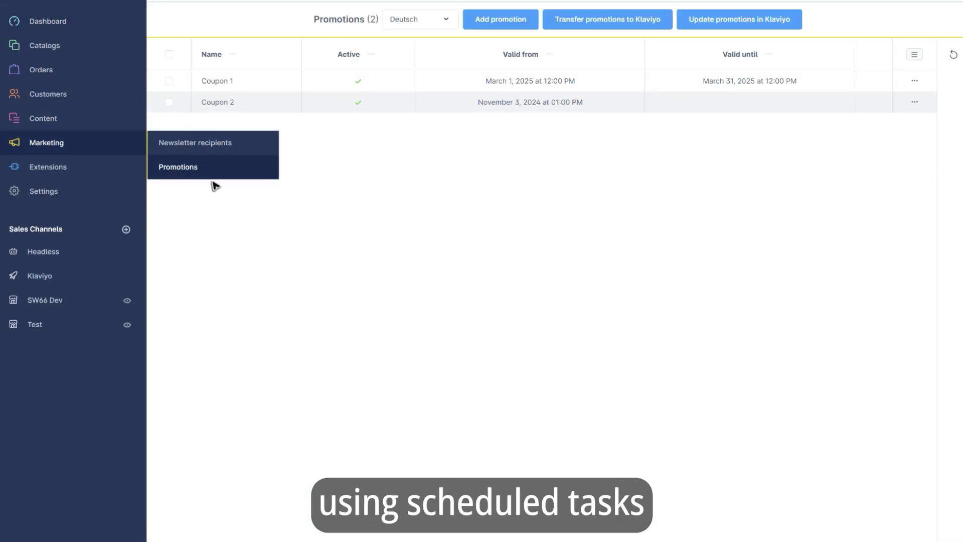
{"action": "left_click", "coordinate": [231, 81]}
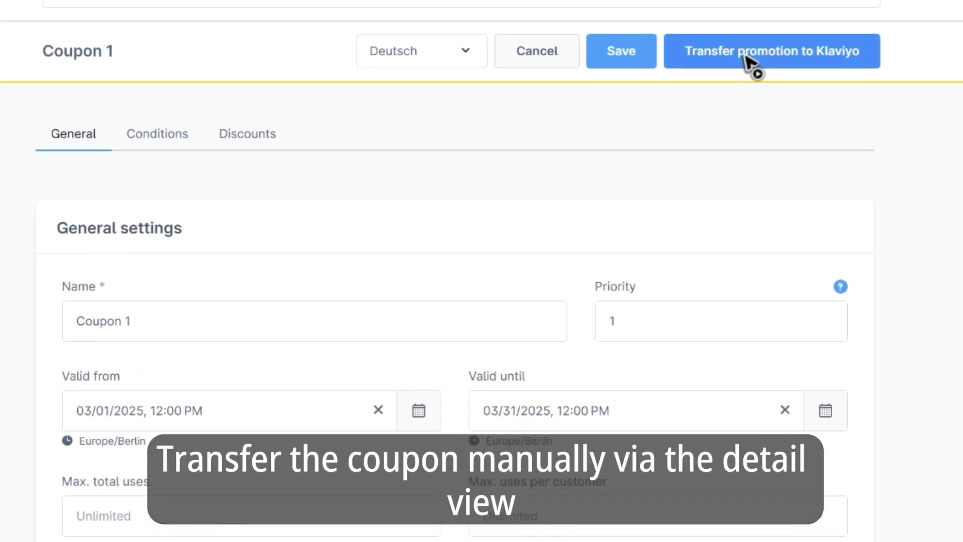
{"action": "left_click", "coordinate": [749, 58]}
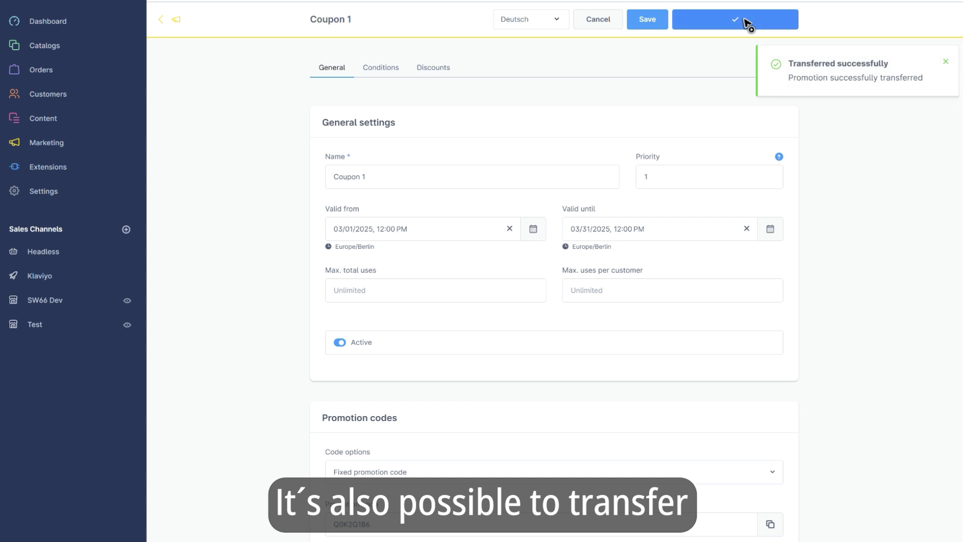
Return to the promotions list and transfer all active coupons to Klaviyo
{"action": "left_click", "coordinate": [161, 58]}
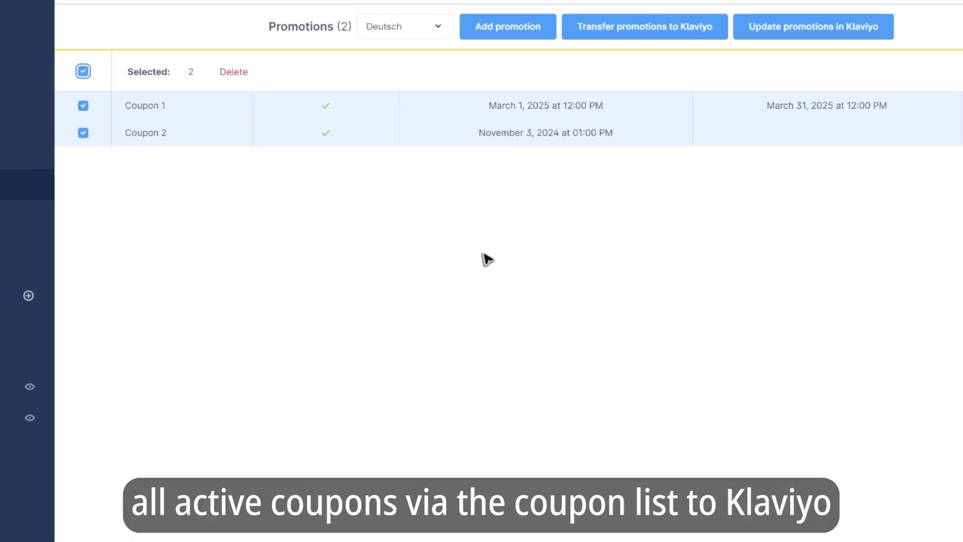
{"action": "left_click", "coordinate": [86, 70]}
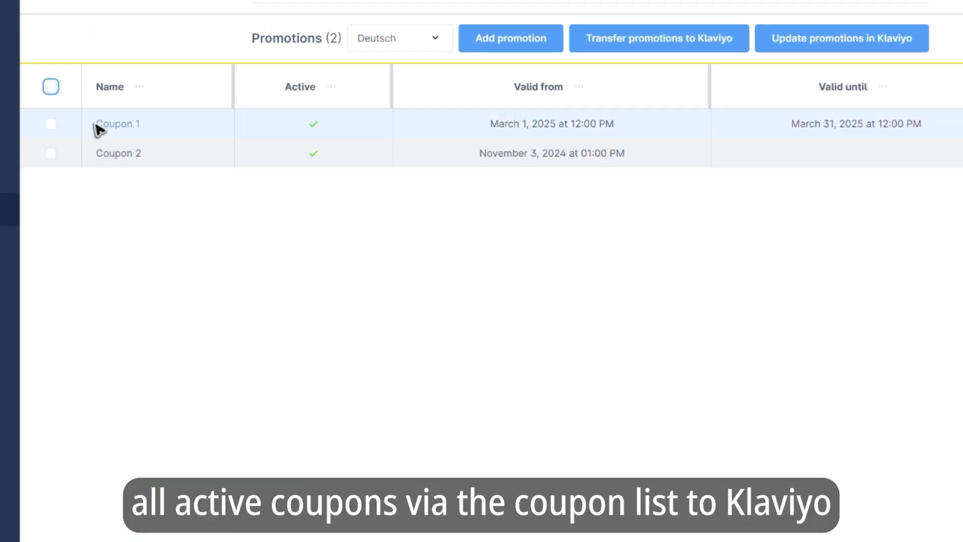
{"action": "left_click", "coordinate": [823, 43]}
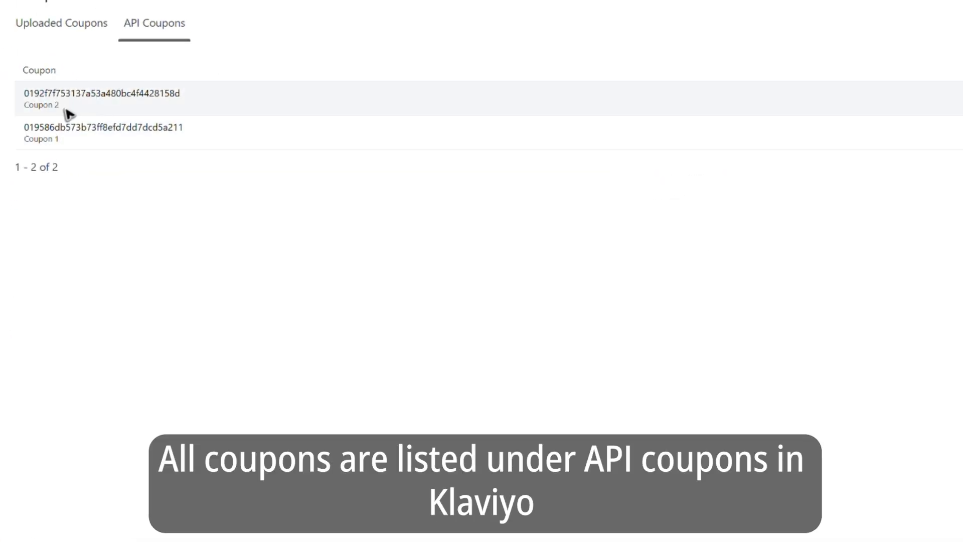
Check the coupon IDs and names under API Coupons in Klaviyo, and update the promotions in Klaviyo from Shopware's promotions list
{"action": "left_click_drag", "start_coordinate": [54, 149], "coordinate": [35, 146]}
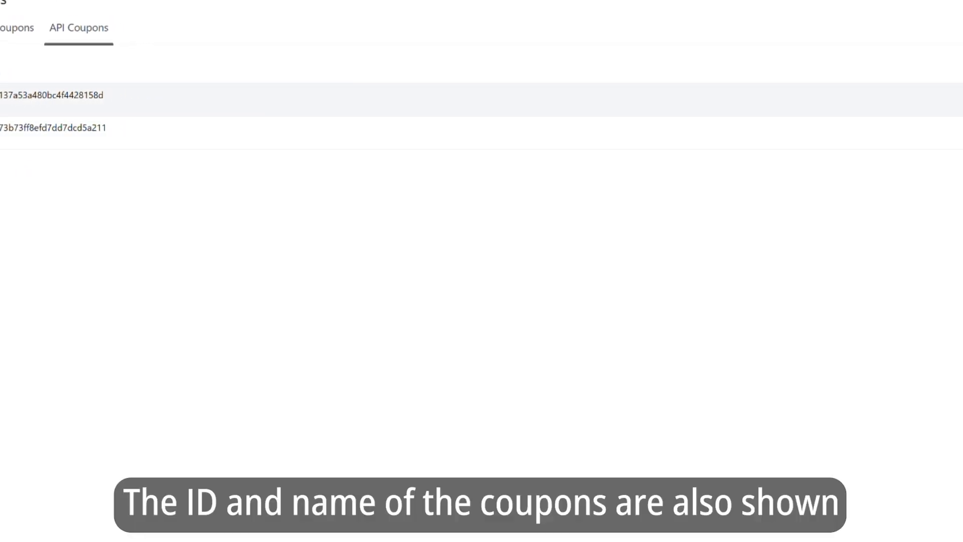
{"action": "left_click_drag", "start_coordinate": [910, 144], "coordinate": [921, 160]}
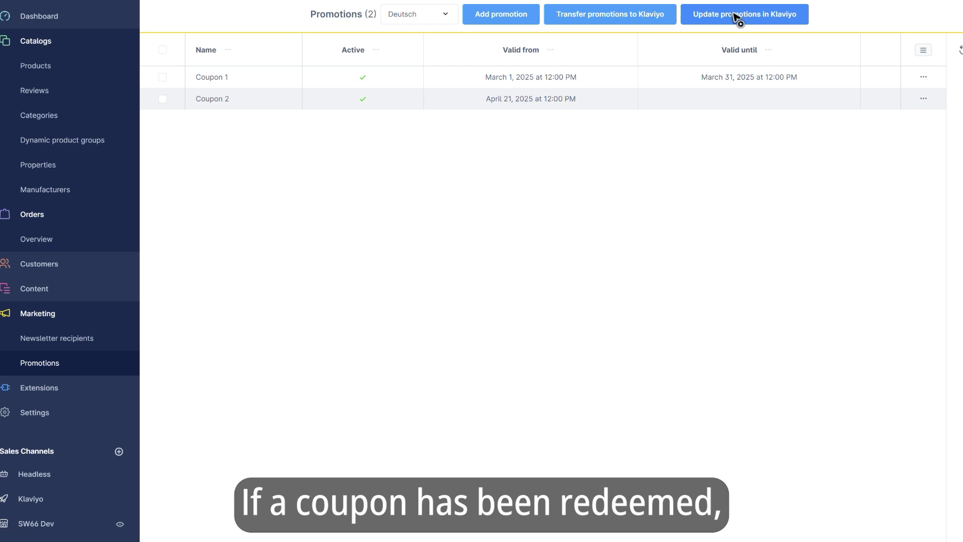
{"action": "left_click", "coordinate": [737, 18]}
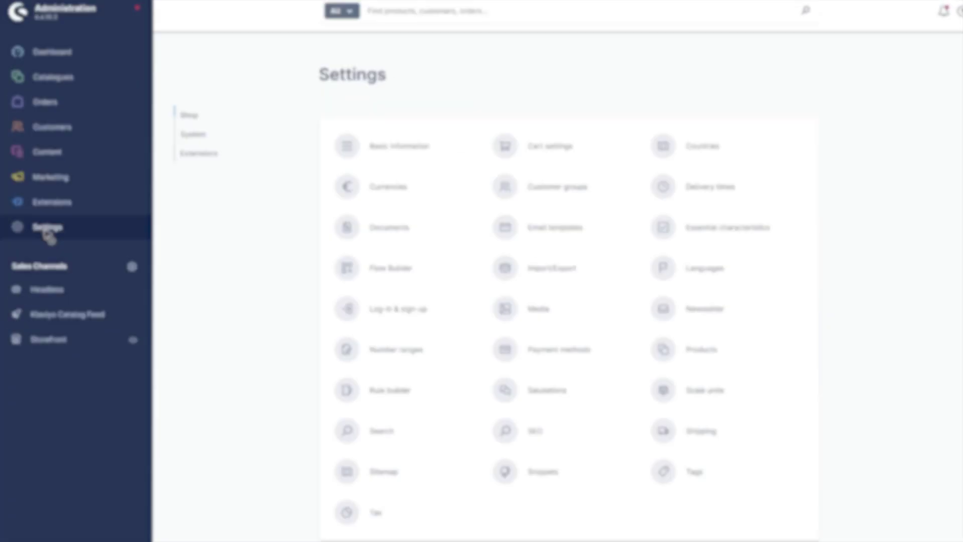
Check the status of shopsy.klaviyo.historical_orders_sync among the scheduled tasks of the Tools extension
{"action": "left_click", "coordinate": [199, 154]}
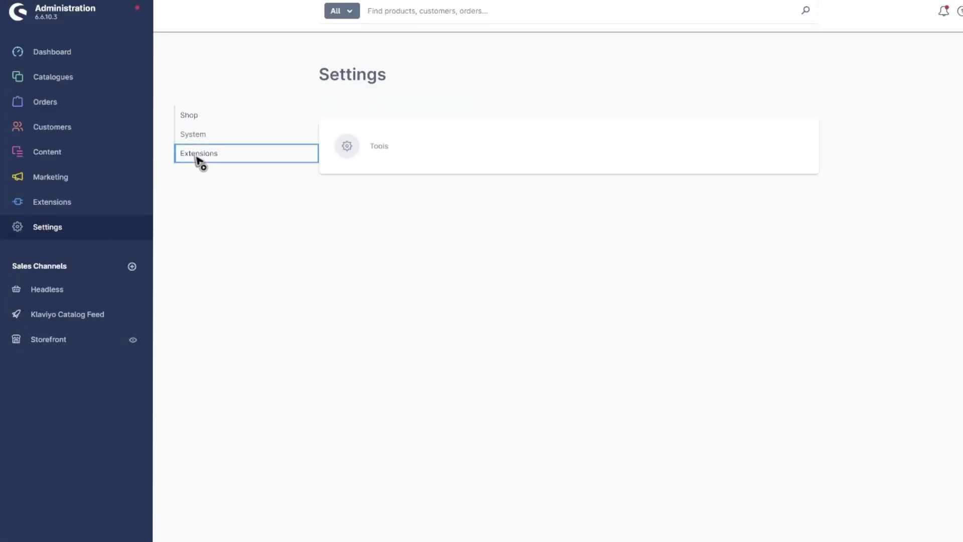
{"action": "left_click", "coordinate": [380, 147]}
{"action": "left_click", "coordinate": [379, 83]}
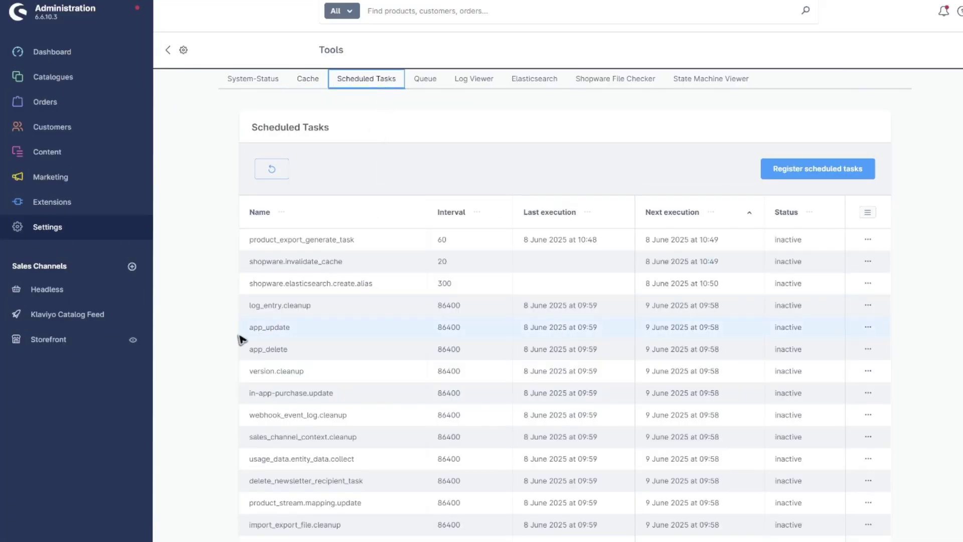
{"action": "scroll", "coordinate": [247, 346], "scroll_direction": "down", "scroll_amount": 3}
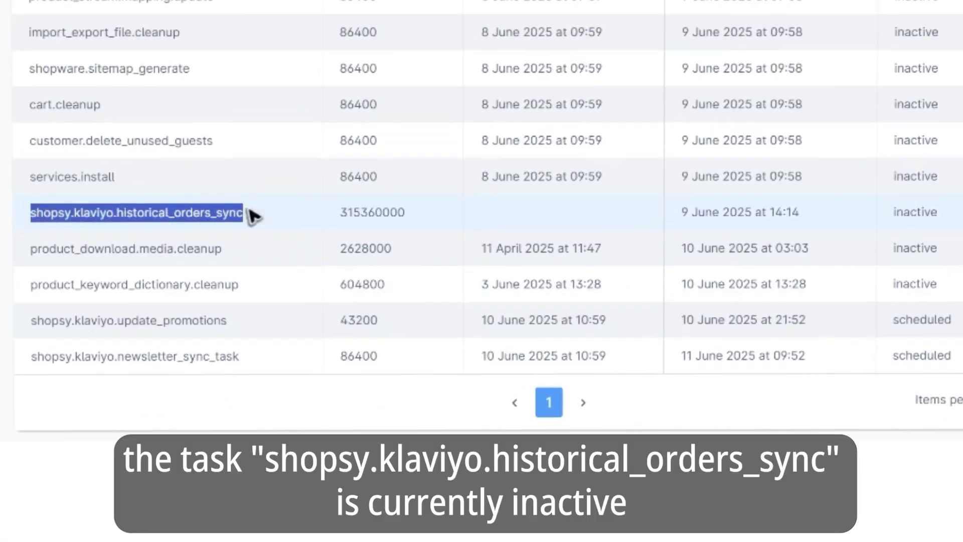
{"action": "left_click_drag", "start_coordinate": [892, 212], "coordinate": [952, 215]}
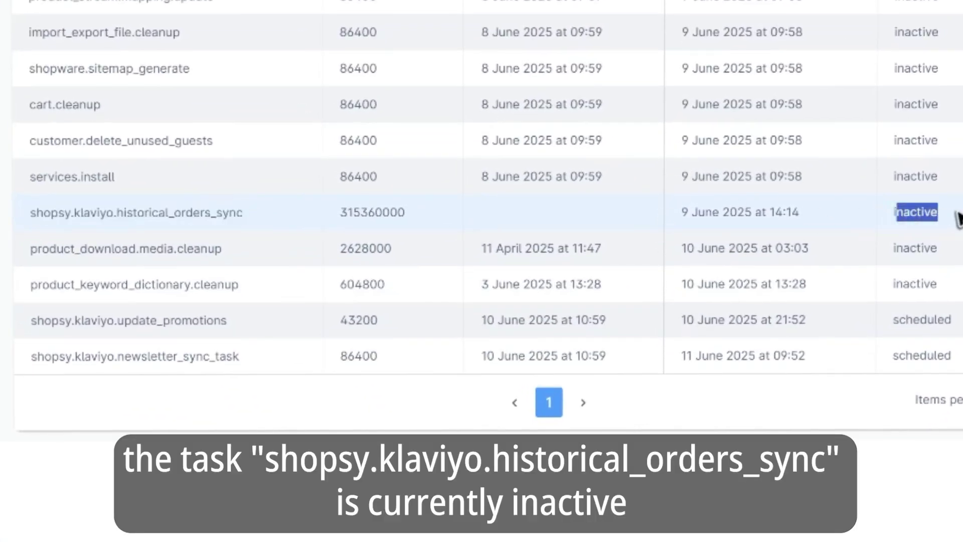
Start the historical order sync to Klaviyo from the Shopware order overview
{"action": "scroll", "coordinate": [918, 206], "scroll_direction": "up", "scroll_amount": 10}
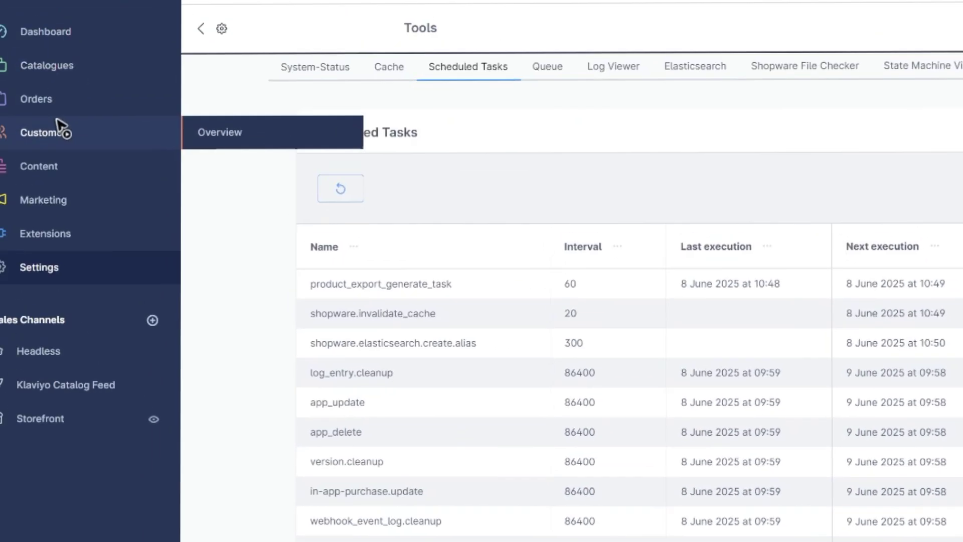
{"action": "left_click", "coordinate": [63, 138]}
{"action": "left_click", "coordinate": [68, 169]}
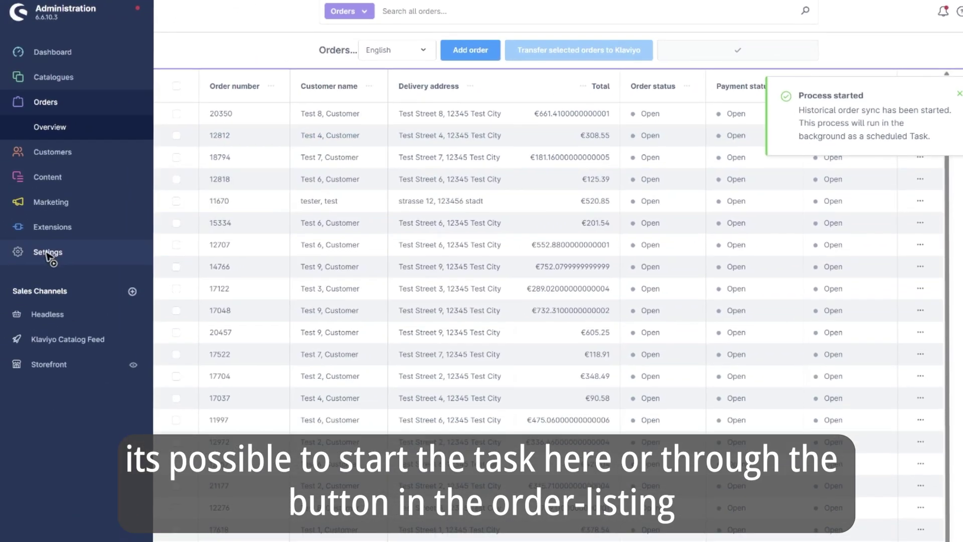
Return to the Tools extension's scheduled tasks and inspect the historical orders sync entry again
{"action": "left_click", "coordinate": [47, 253]}
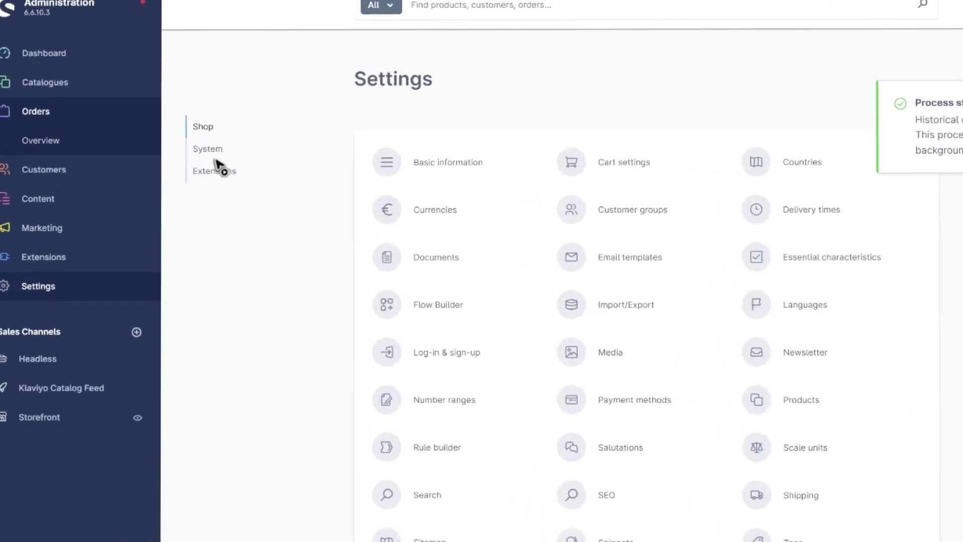
{"action": "left_click", "coordinate": [192, 153]}
{"action": "left_click", "coordinate": [522, 208]}
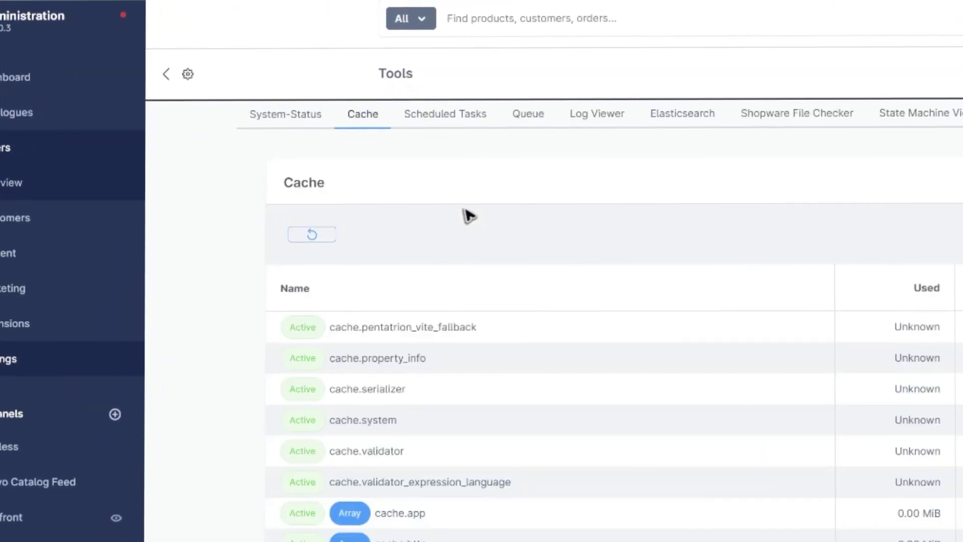
{"action": "left_click", "coordinate": [496, 121]}
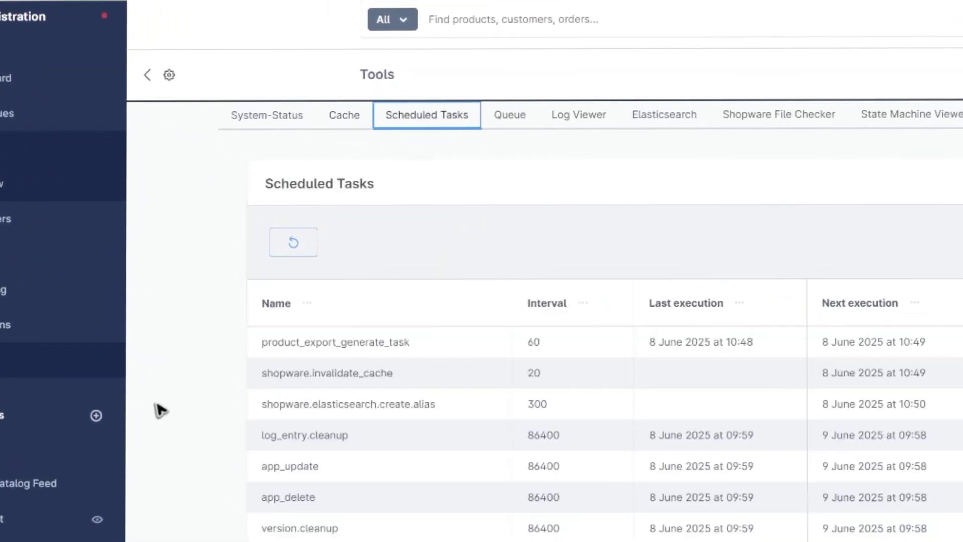
{"action": "scroll", "coordinate": [161, 409], "scroll_direction": "down", "scroll_amount": 10}
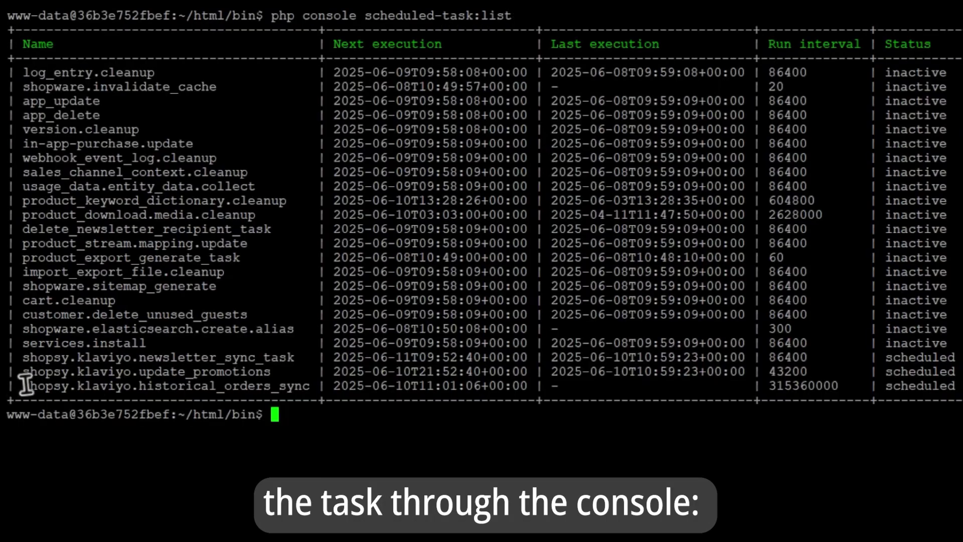
Switch to the console and run "php console scheduled-task:run-single shopsy.klaviyo.historical_orders_sync" to execute the historical order sync
{"action": "left_click_drag", "start_coordinate": [22, 385], "coordinate": [315, 387]}
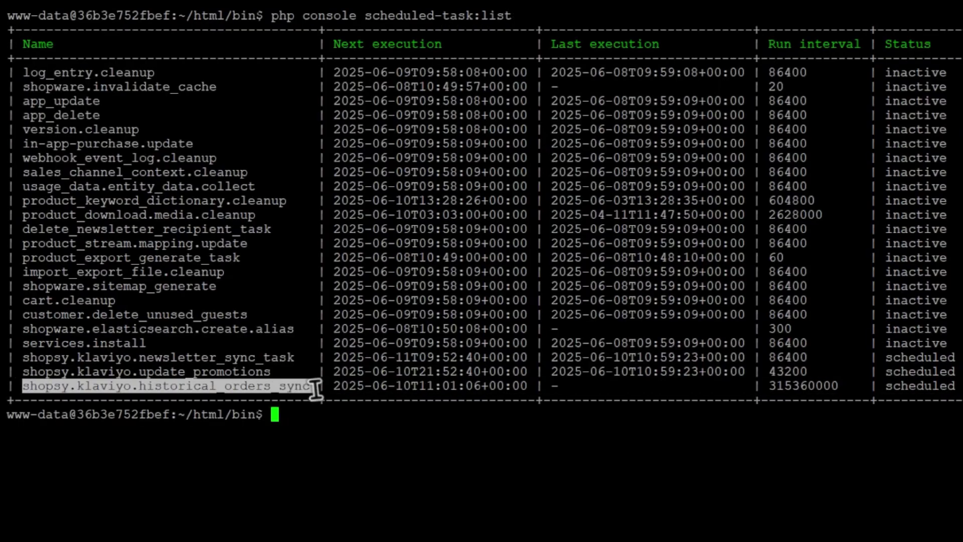
{"action": "left_click", "coordinate": [370, 424]}
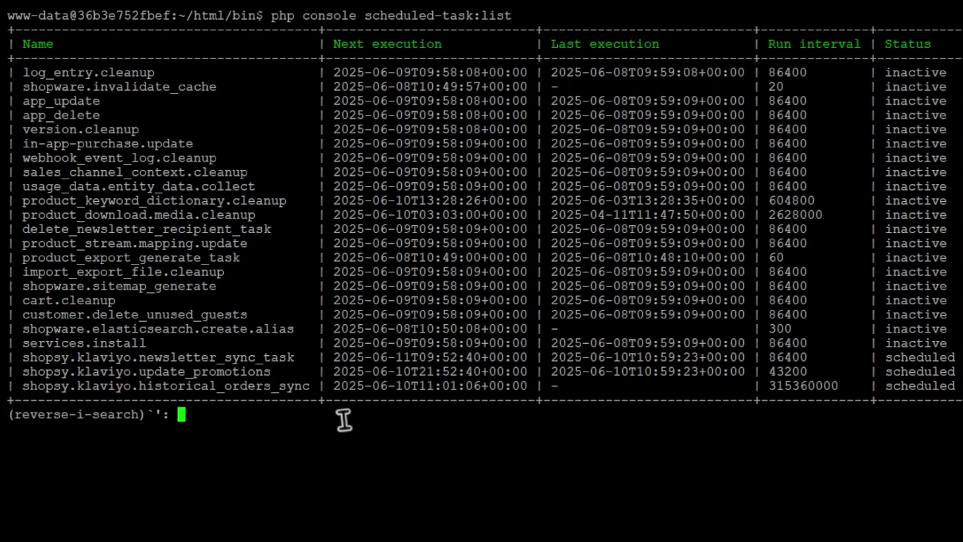
{"action": "type", "text": "run"}
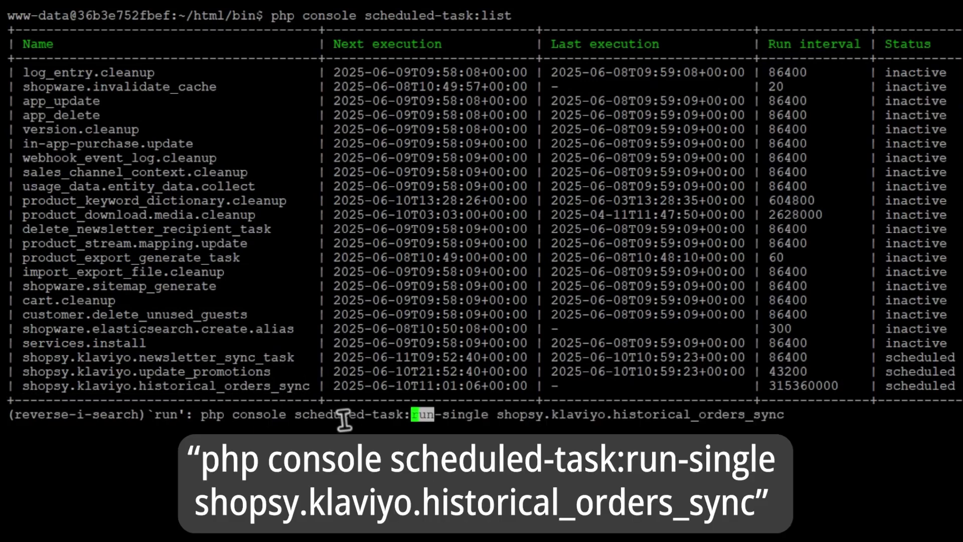
{"action": "key", "text": "End"}
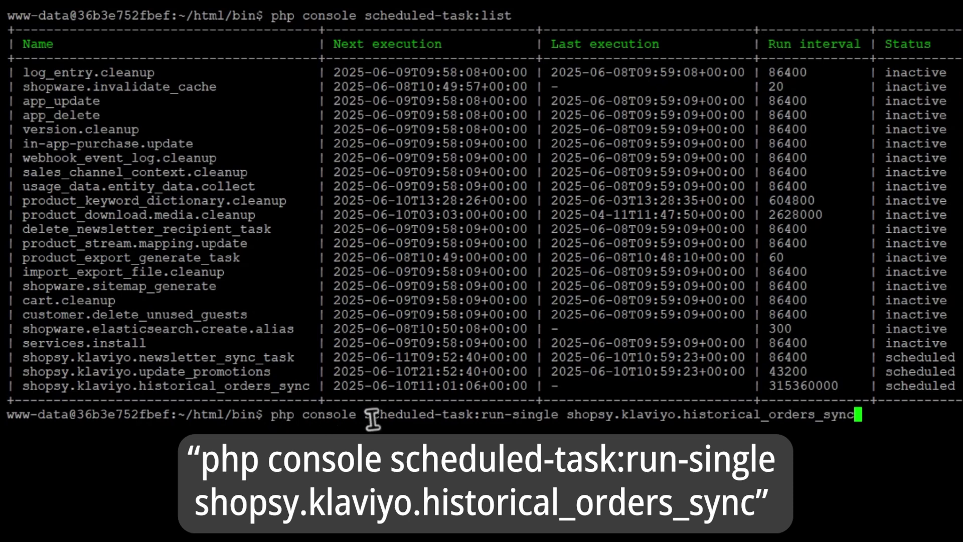
{"action": "key", "text": "Return"}
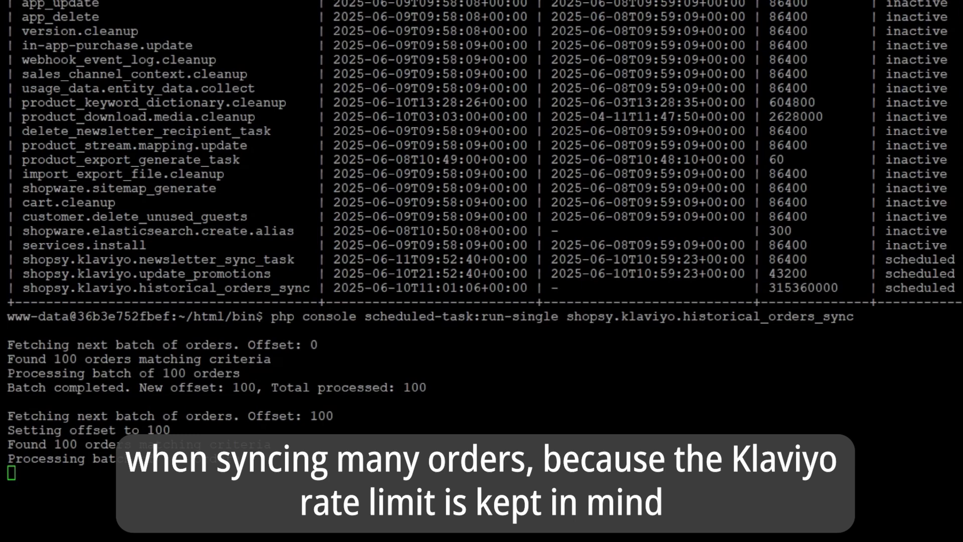
Open the SHOPSY Klaviyo Integration configuration and examine the payment state and delivery state options for historical order events
{"action": "left_click", "coordinate": [157, 154]}
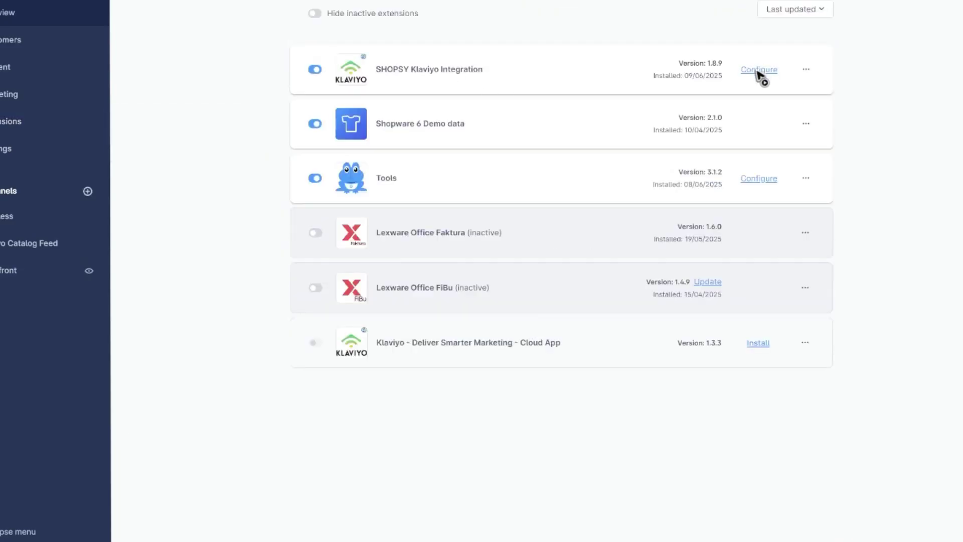
{"action": "left_click", "coordinate": [758, 71]}
{"action": "scroll", "coordinate": [259, 219], "scroll_direction": "down", "scroll_amount": 10}
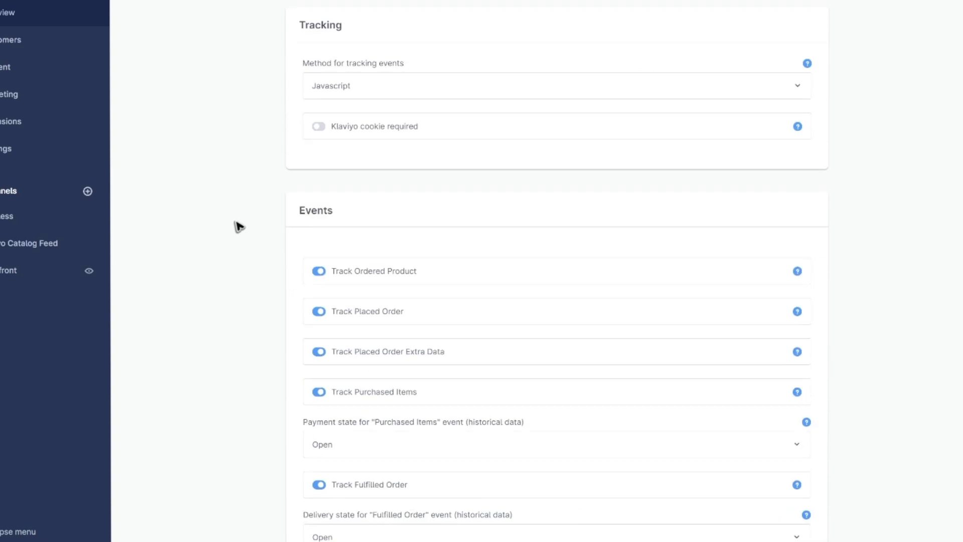
{"action": "left_click_drag", "start_coordinate": [296, 139], "coordinate": [538, 131]}
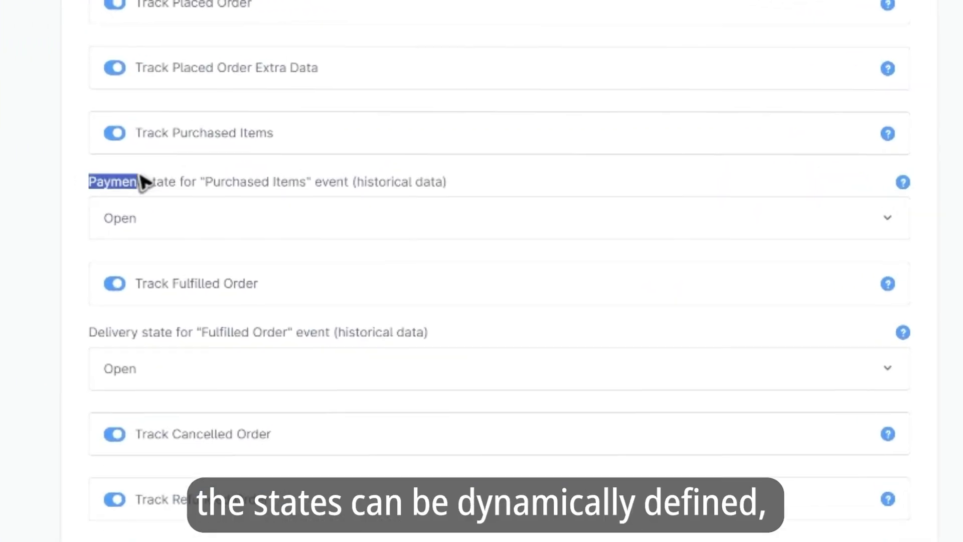
{"action": "left_click", "coordinate": [224, 314]}
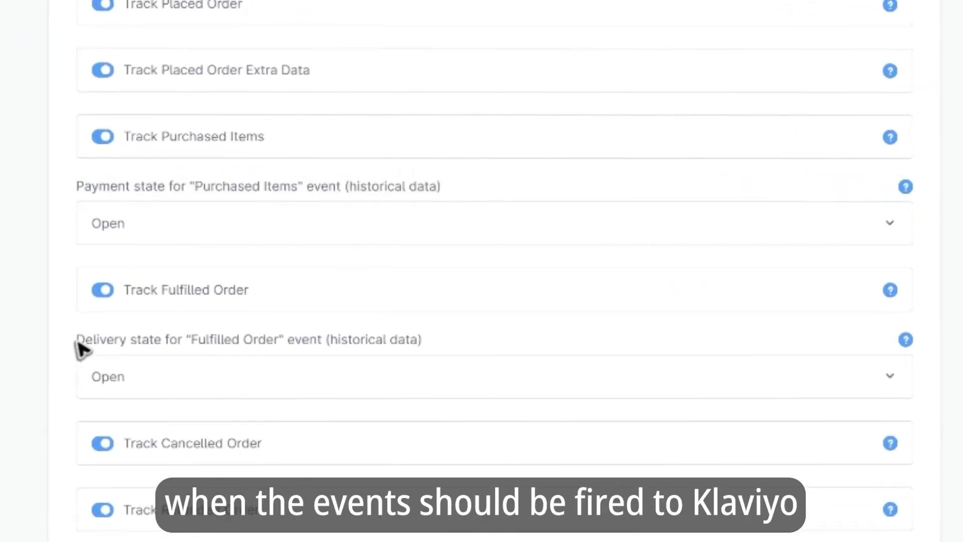
{"action": "left_click_drag", "start_coordinate": [386, 338], "coordinate": [457, 340]}
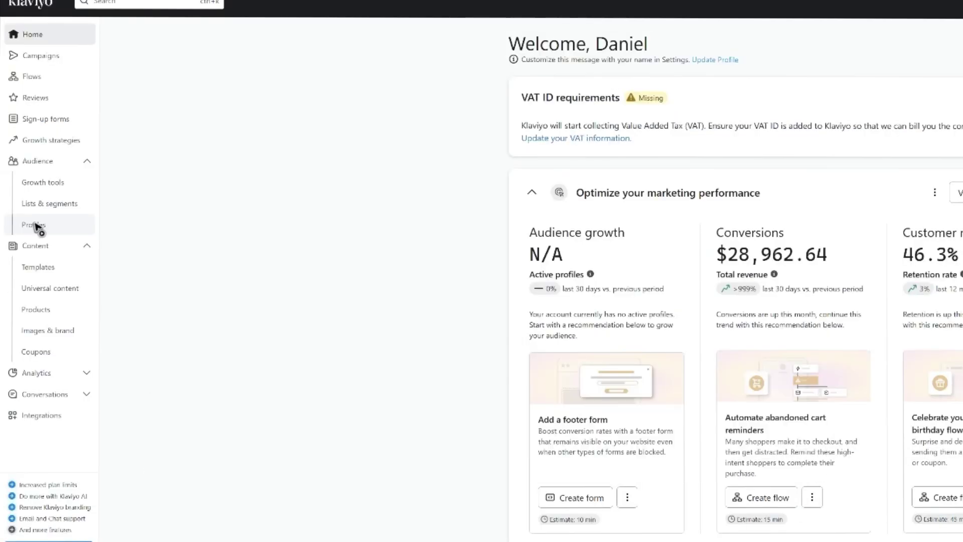
Open the first customer profile in Klaviyo and inspect the details of its Fulfilled Order events
{"action": "left_click", "coordinate": [35, 223]}
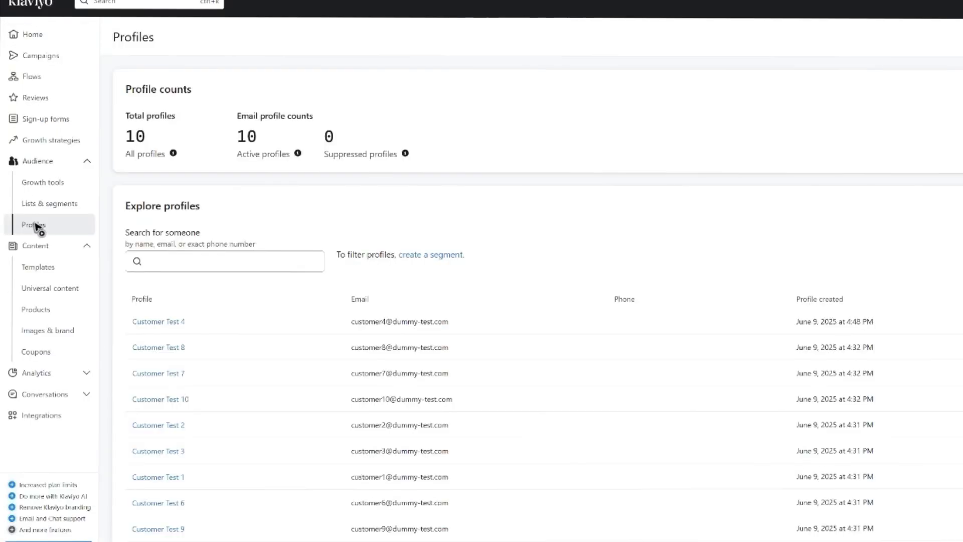
{"action": "left_click", "coordinate": [166, 321]}
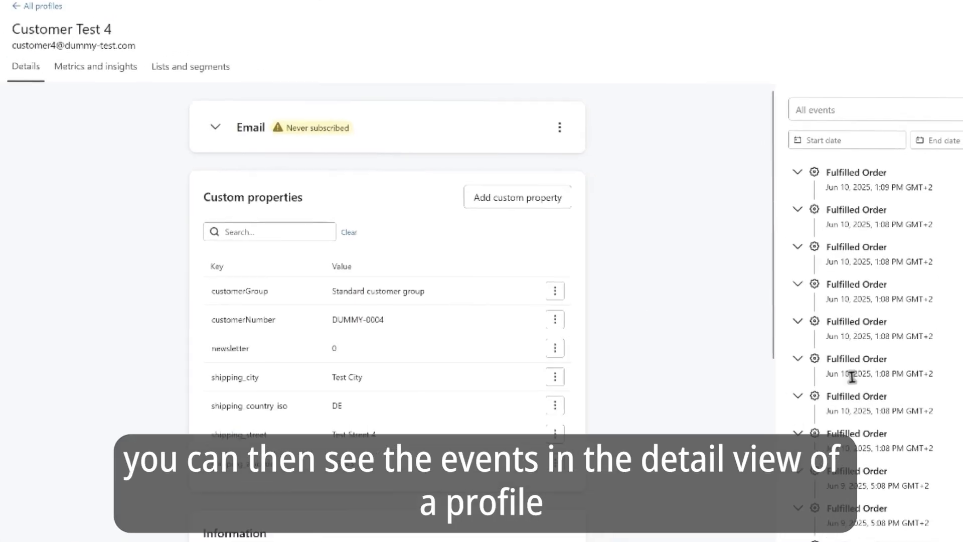
{"action": "left_click", "coordinate": [522, 134]}
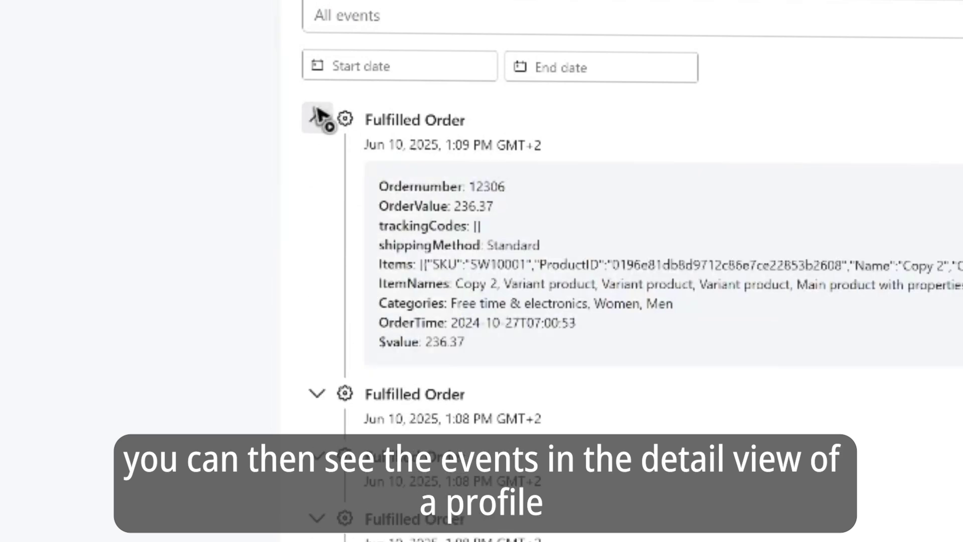
{"action": "scroll", "coordinate": [632, 301], "scroll_direction": "down", "scroll_amount": 5}
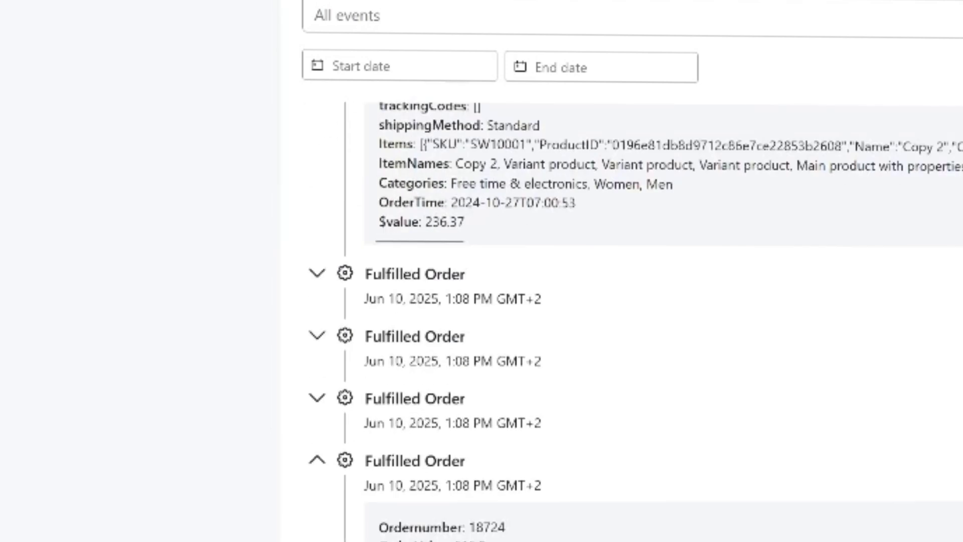
{"action": "scroll", "coordinate": [581, 356], "scroll_direction": "up", "scroll_amount": 5}
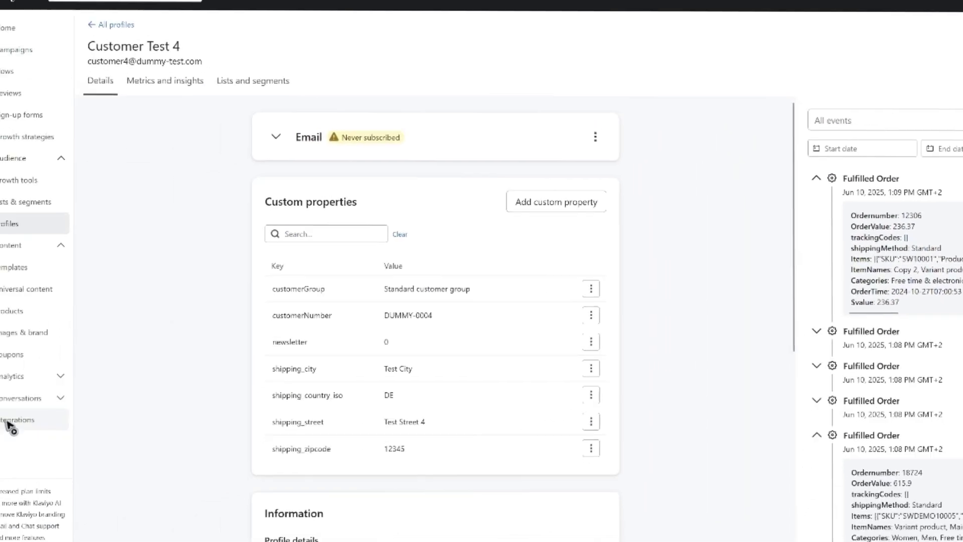
Open the API request logs in Klaviyo's Developer Tools and examine the header and body of a recent POST /api/events request
{"action": "left_click", "coordinate": [37, 415]}
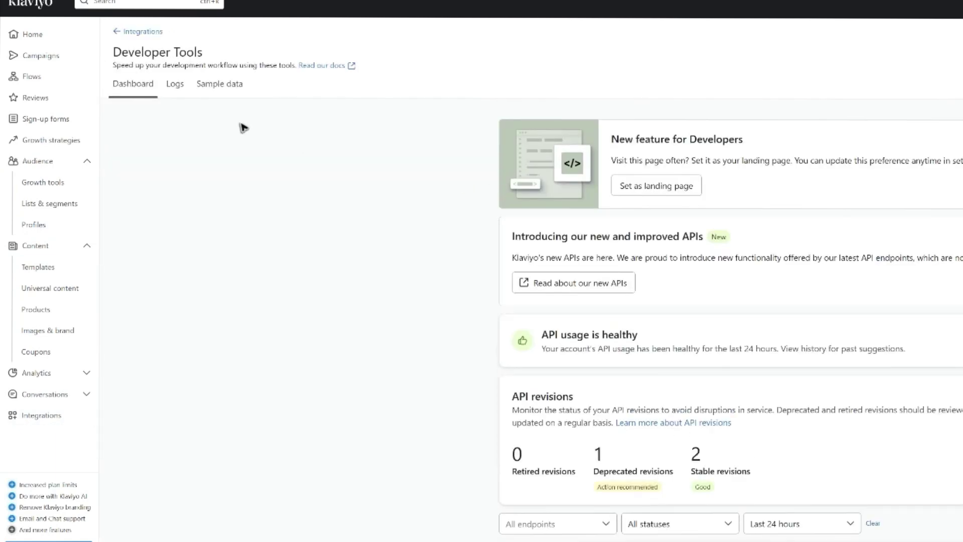
{"action": "left_click", "coordinate": [173, 86]}
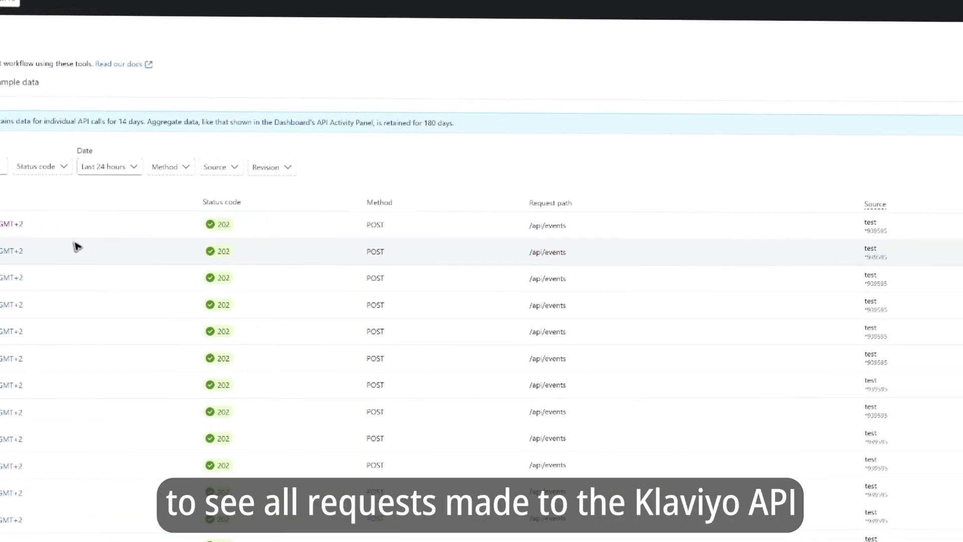
{"action": "left_click", "coordinate": [77, 247]}
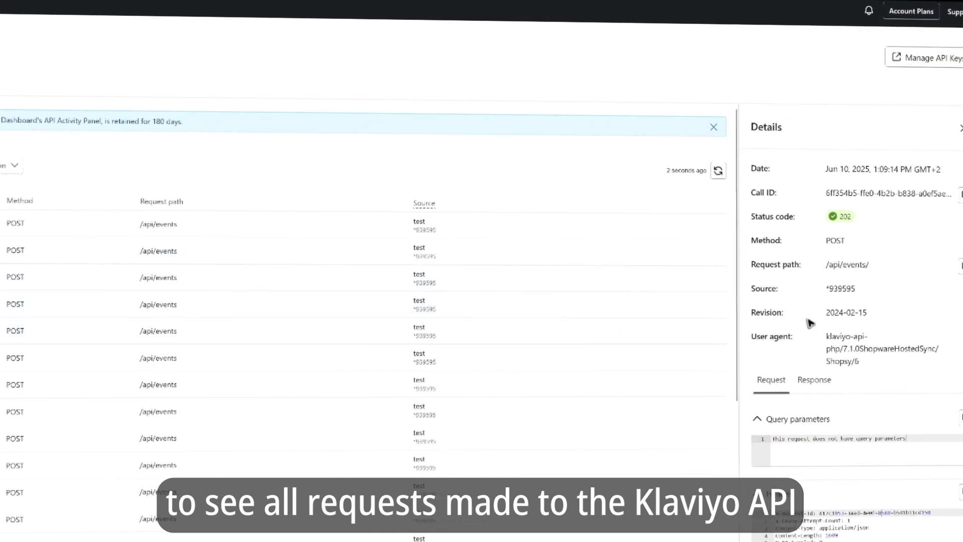
{"action": "scroll", "coordinate": [833, 420], "scroll_direction": "down", "scroll_amount": 4}
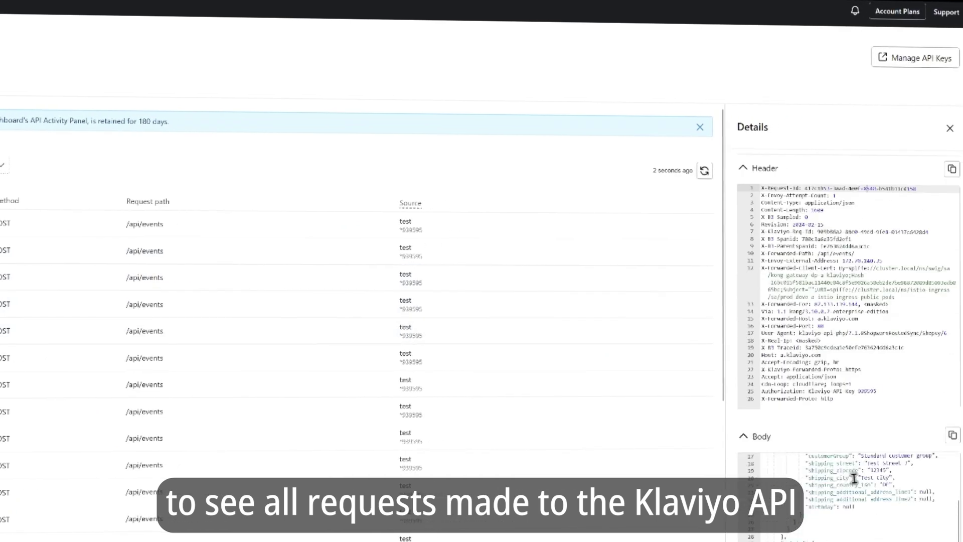
{"action": "scroll", "coordinate": [797, 419], "scroll_direction": "down", "scroll_amount": 5}
{"action": "scroll", "coordinate": [853, 401], "scroll_direction": "up", "scroll_amount": 3}
{"action": "scroll", "coordinate": [882, 421], "scroll_direction": "down", "scroll_amount": 3}
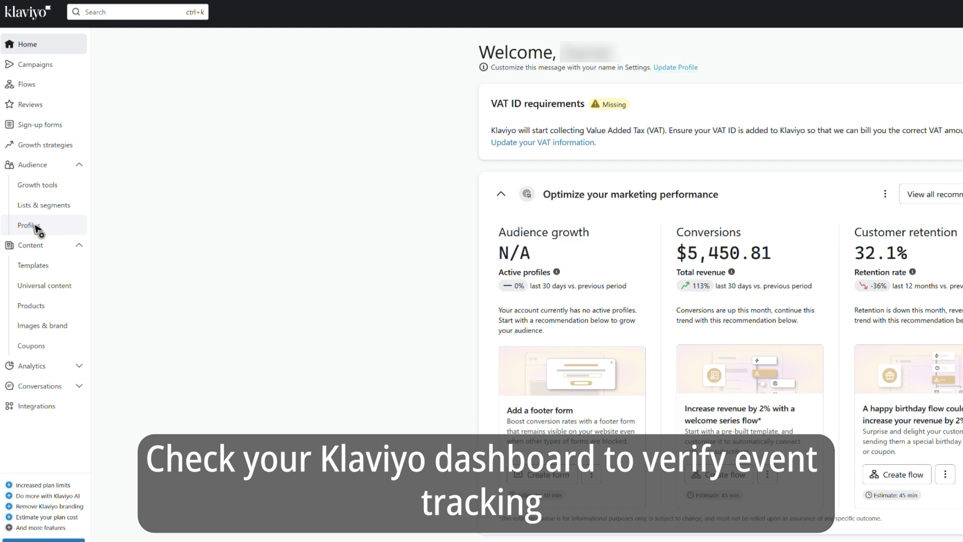
Open the listed customer profile and expand its latest Added to Cart and Checkout Completed events
{"action": "left_click", "coordinate": [35, 226]}
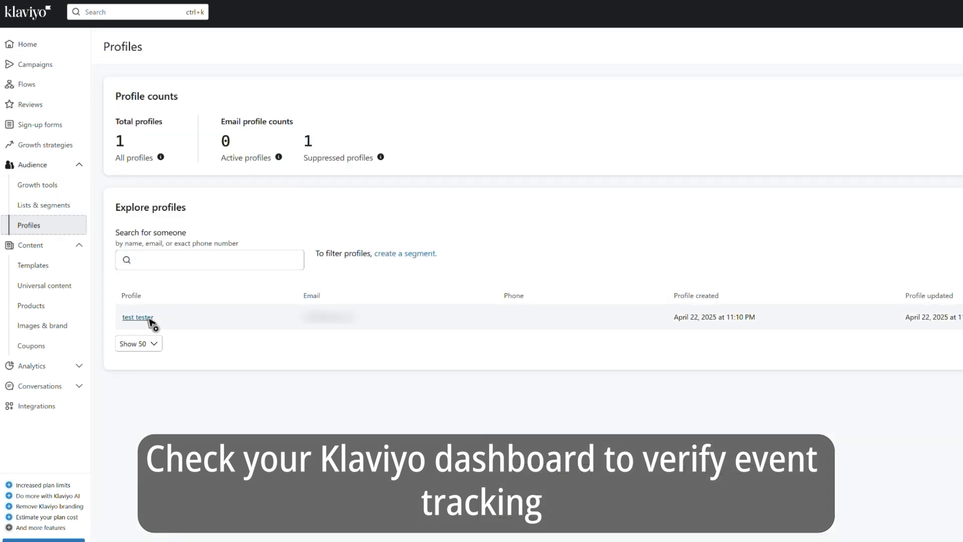
{"action": "left_click", "coordinate": [150, 321]}
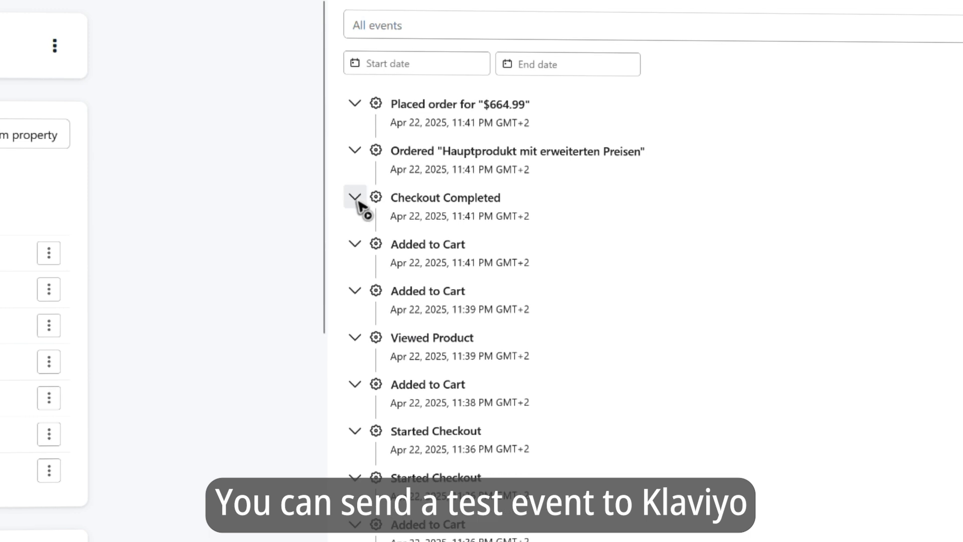
{"action": "left_click", "coordinate": [355, 245]}
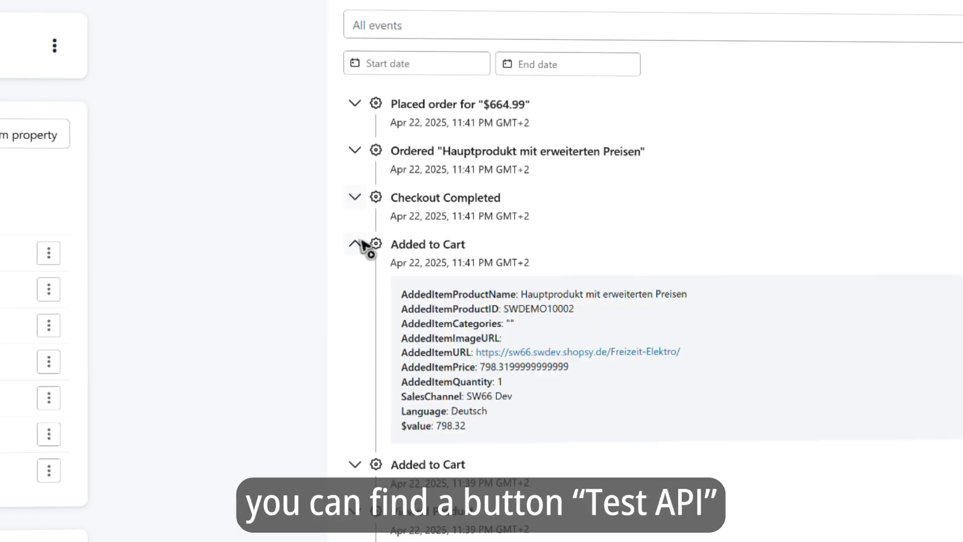
{"action": "left_click", "coordinate": [355, 197]}
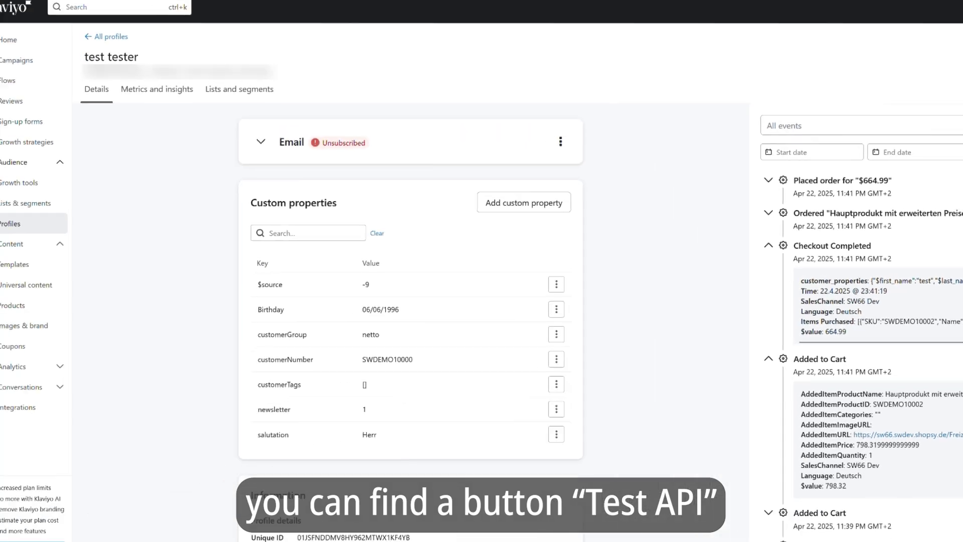
Examine the Checkout Completed activity details, including both purchased items and the first item's product categories, and close the details
{"action": "left_click", "coordinate": [852, 311]}
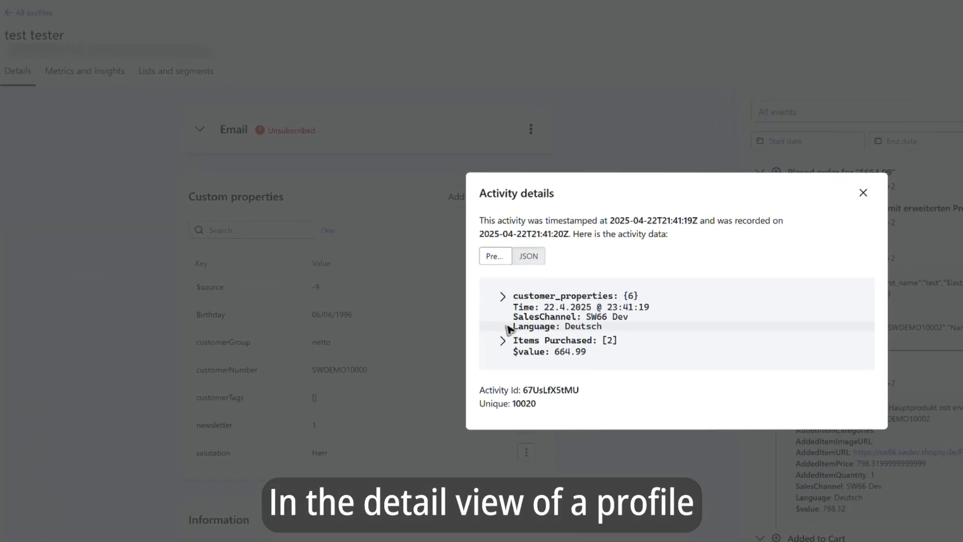
{"action": "left_click", "coordinate": [349, 359]}
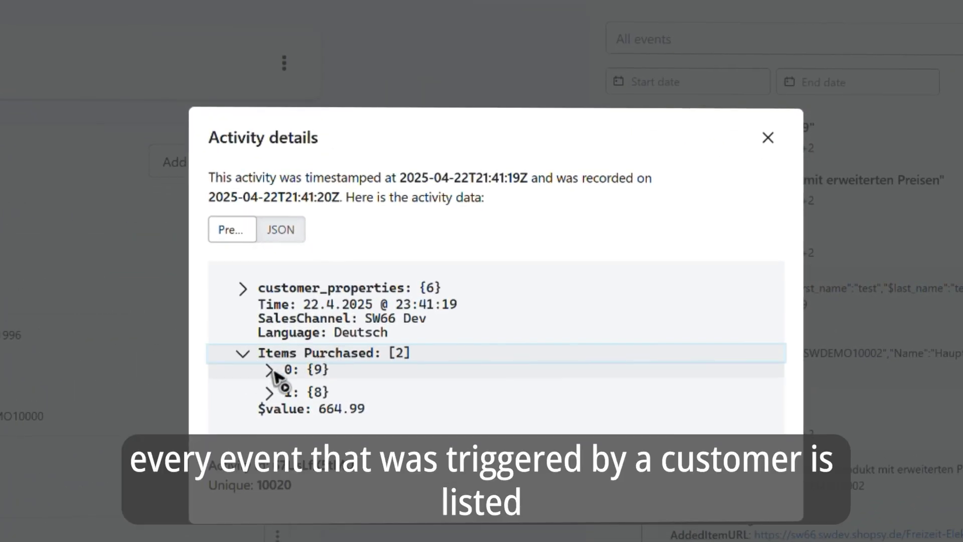
{"action": "left_click", "coordinate": [270, 368]}
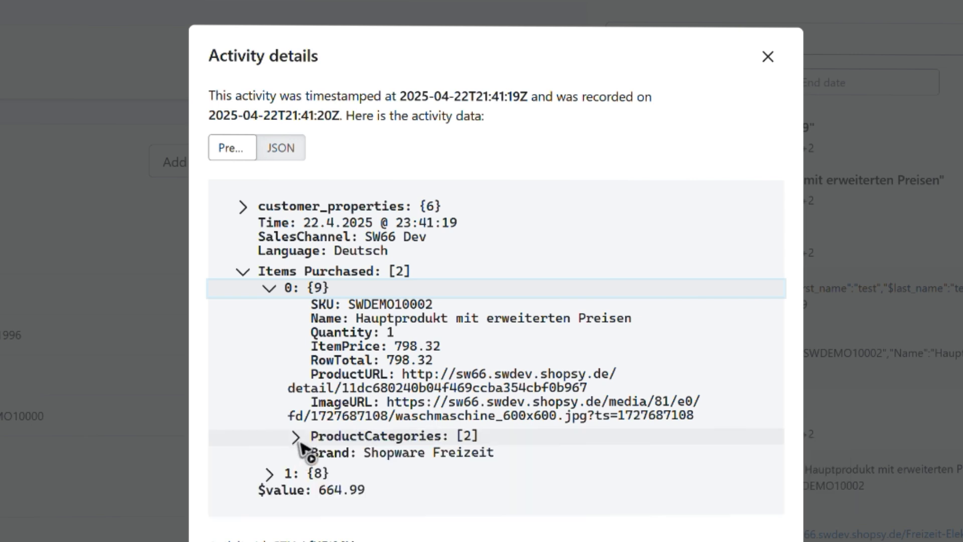
{"action": "left_click", "coordinate": [299, 439]}
{"action": "left_click", "coordinate": [301, 486]}
{"action": "scroll", "coordinate": [353, 444], "scroll_direction": "down", "scroll_amount": 1}
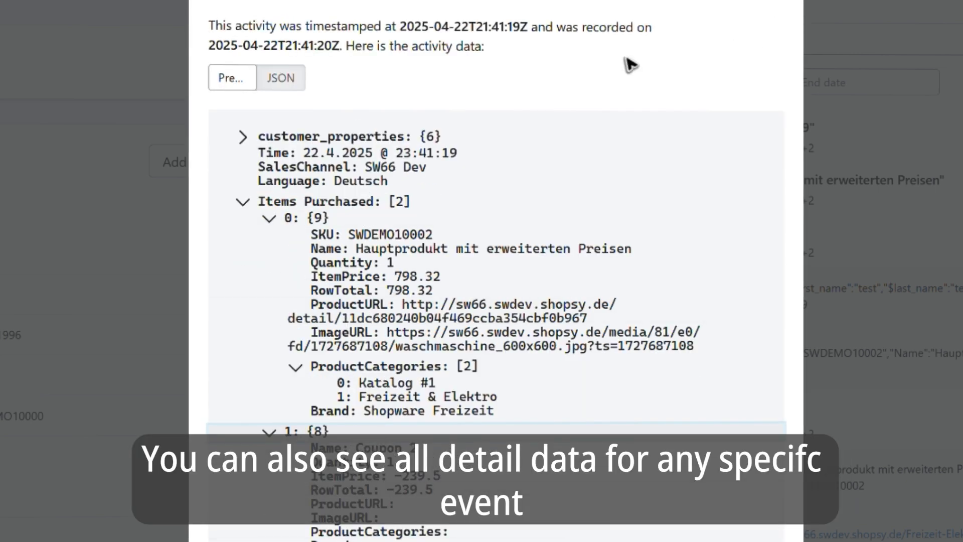
{"action": "left_click", "coordinate": [784, 6]}
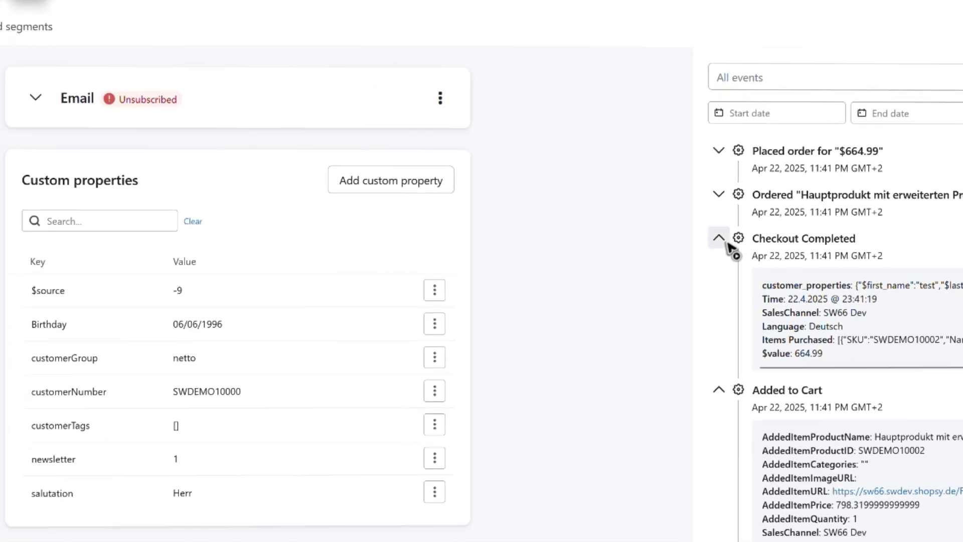